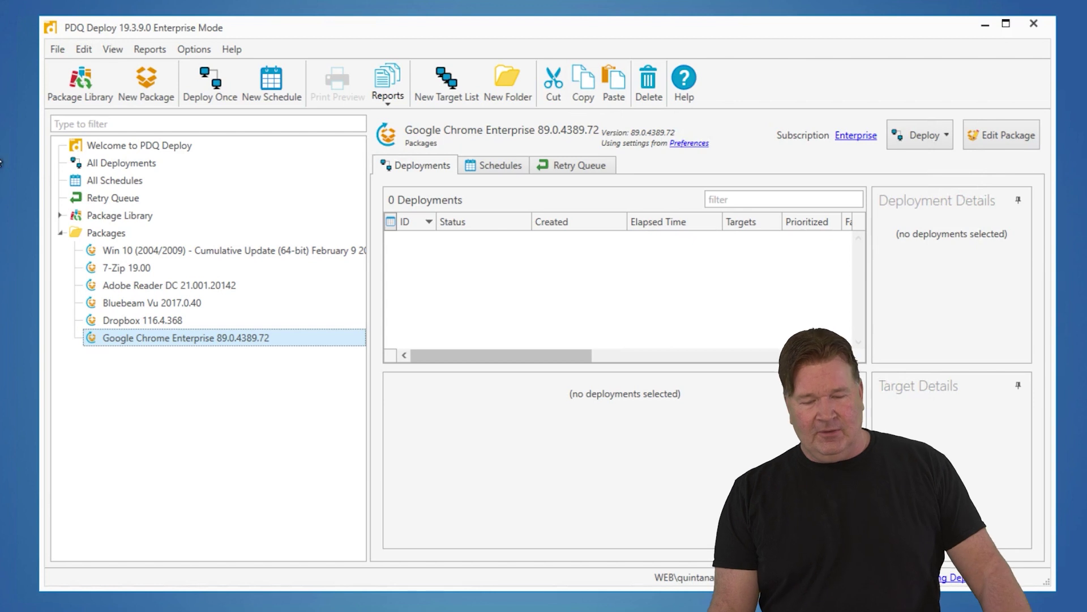
- Create a new package named 'Notepad++' and bring up its Steps page
{"action": "left_click", "coordinate": [148, 84]}
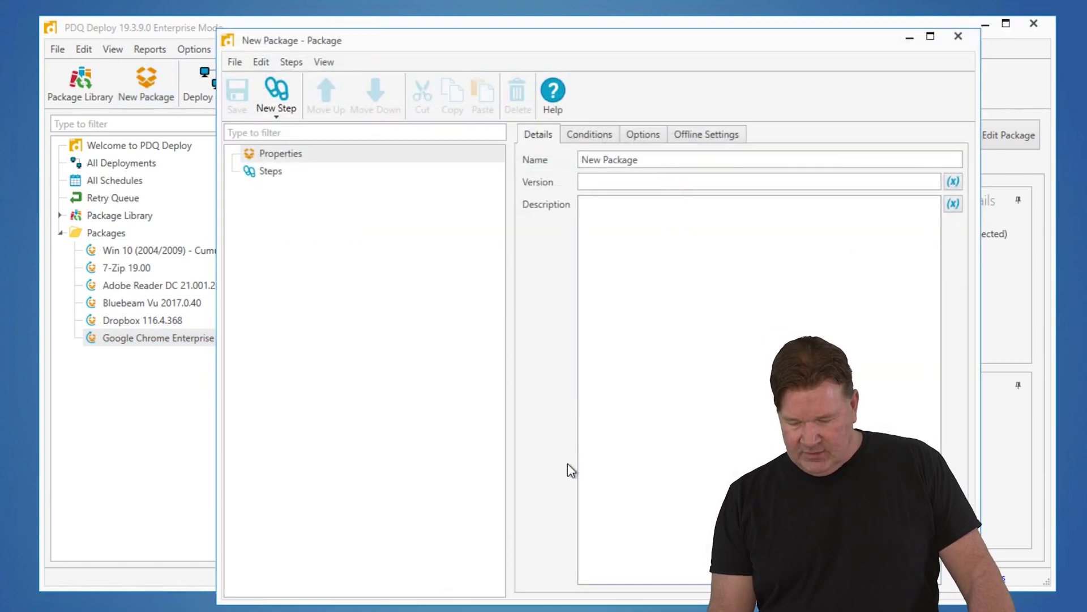
{"action": "left_click_drag", "start_coordinate": [496, 51], "coordinate": [372, 51]}
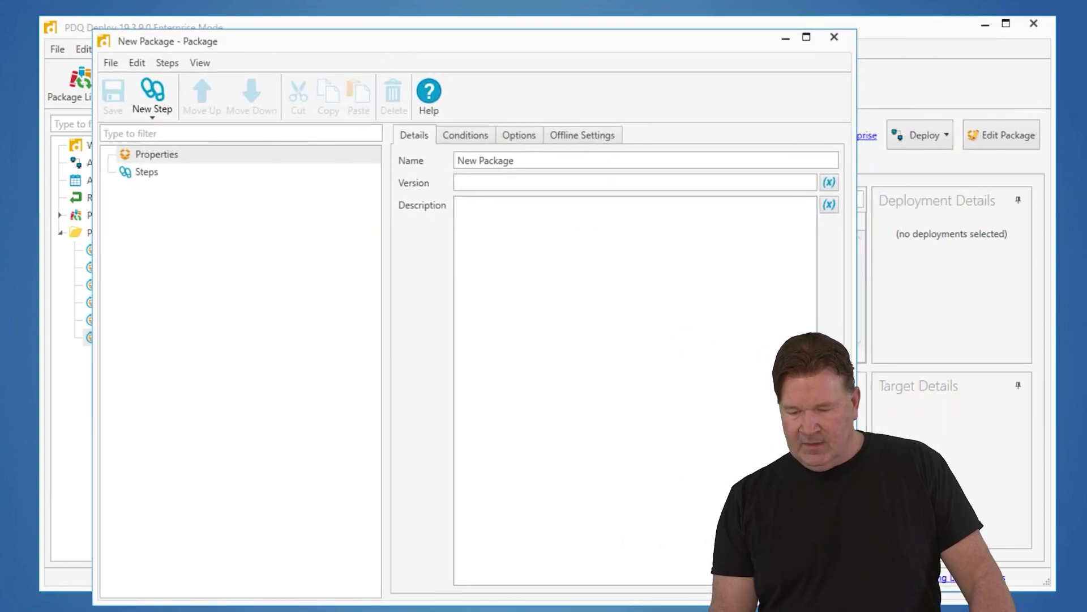
{"action": "left_click", "coordinate": [410, 150]}
{"action": "type", "text": "No"}
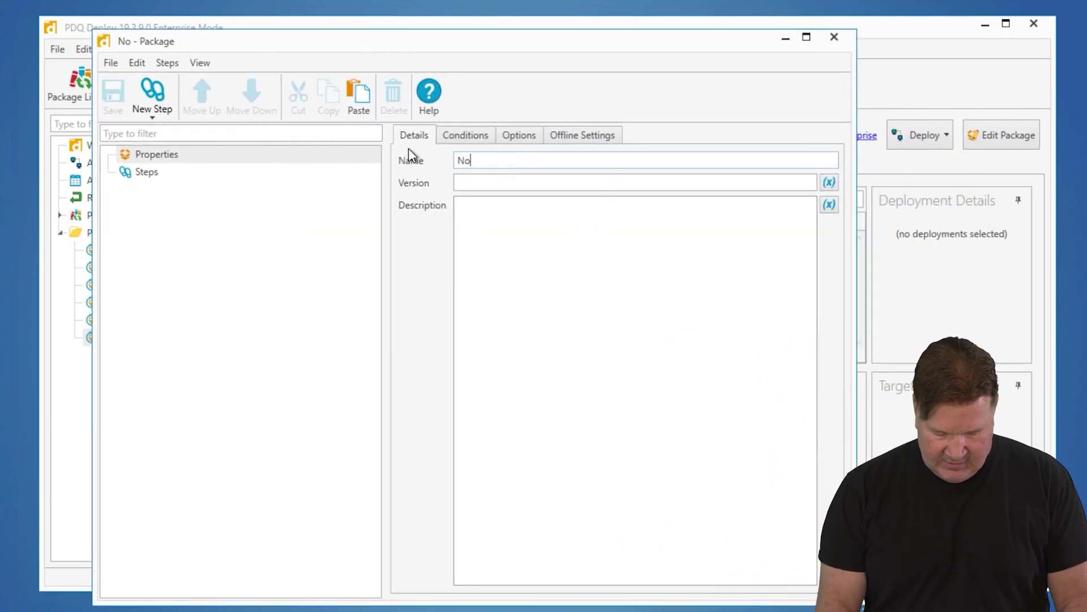
{"action": "type", "text": "tepad++"}
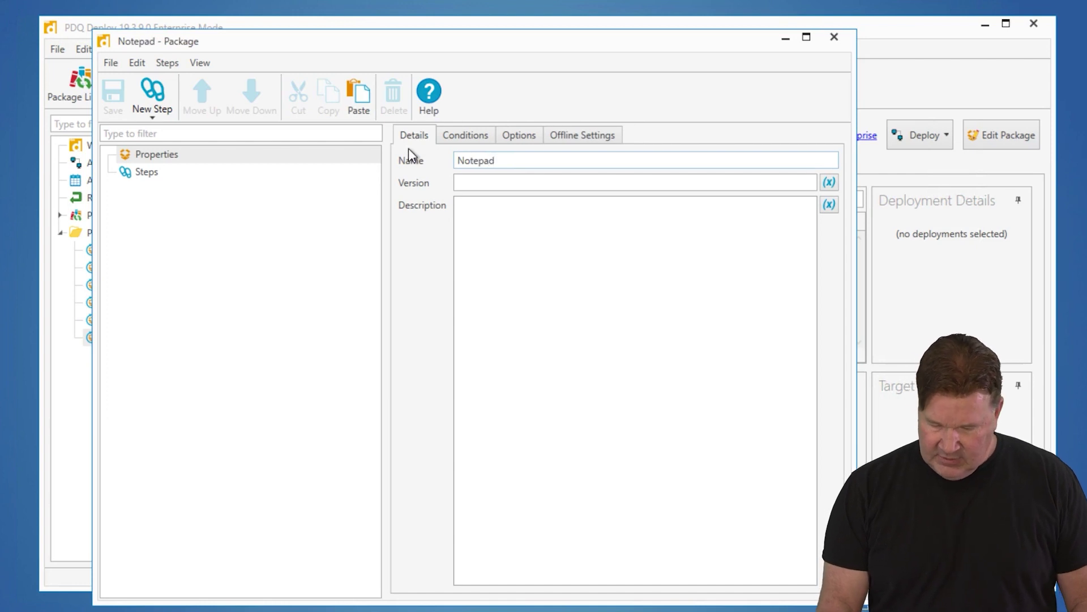
{"action": "left_click", "coordinate": [144, 173]}
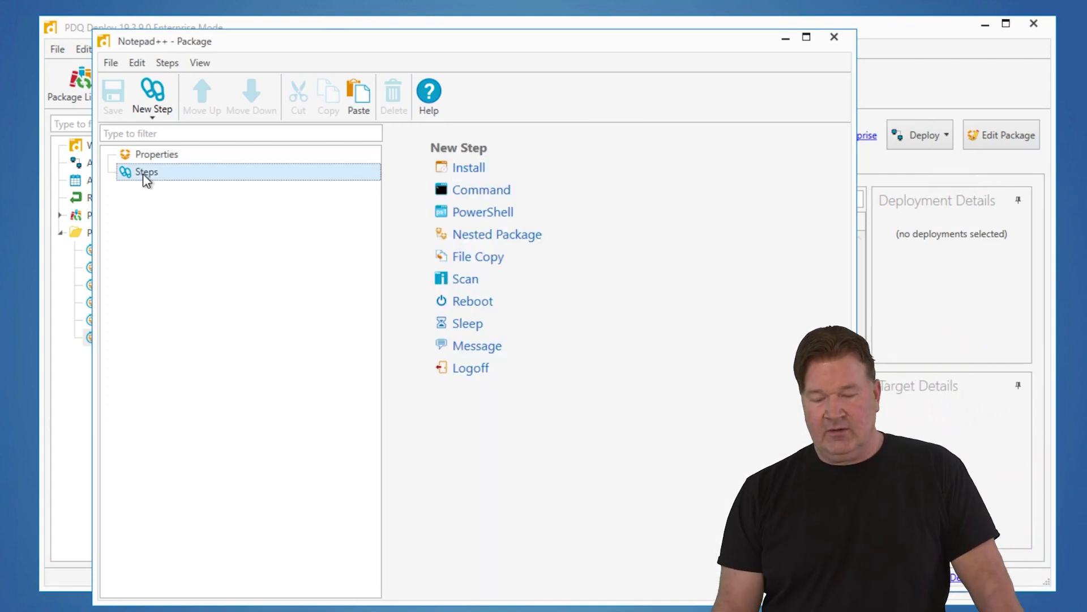
- Add an Install step using npp.7.9.3.Installer.x64.exe from the Desktop as the install file
{"action": "left_click", "coordinate": [483, 168]}
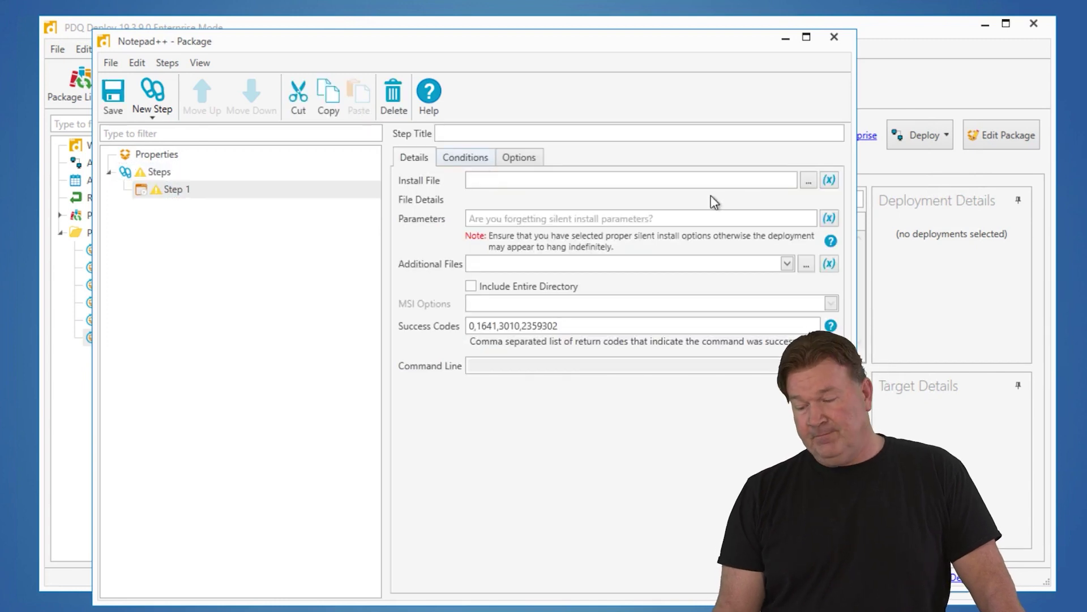
{"action": "left_click", "coordinate": [809, 182]}
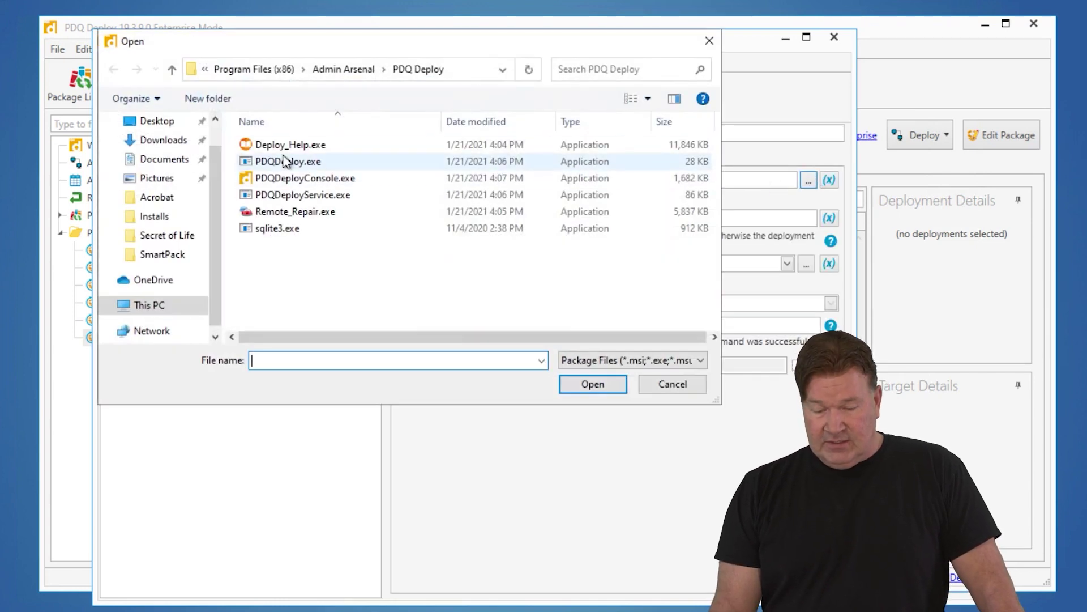
{"action": "left_click", "coordinate": [162, 122]}
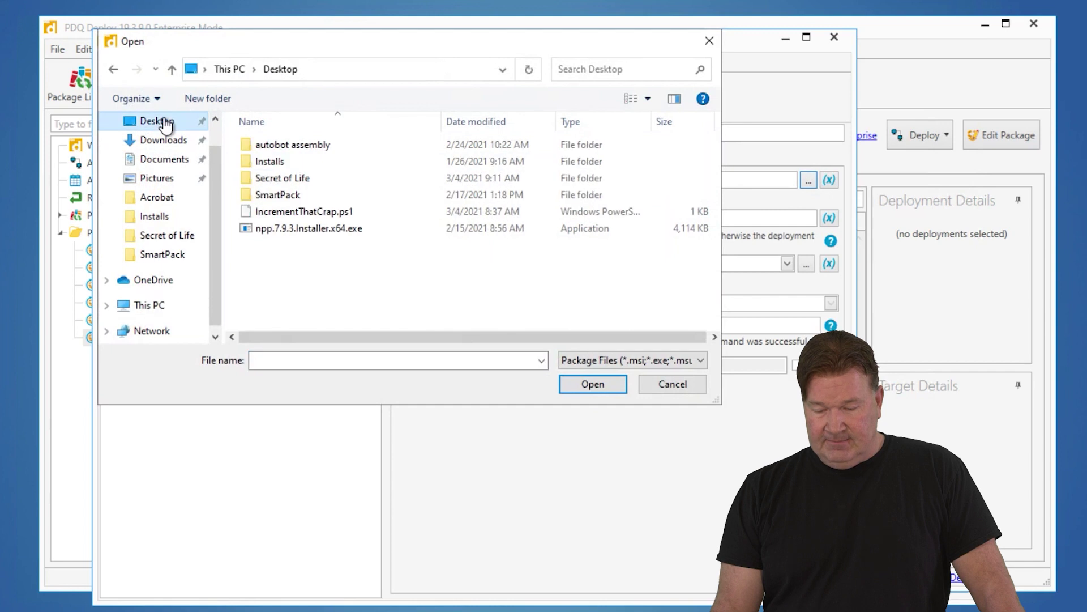
{"action": "left_click", "coordinate": [294, 227]}
{"action": "left_click", "coordinate": [592, 384]}
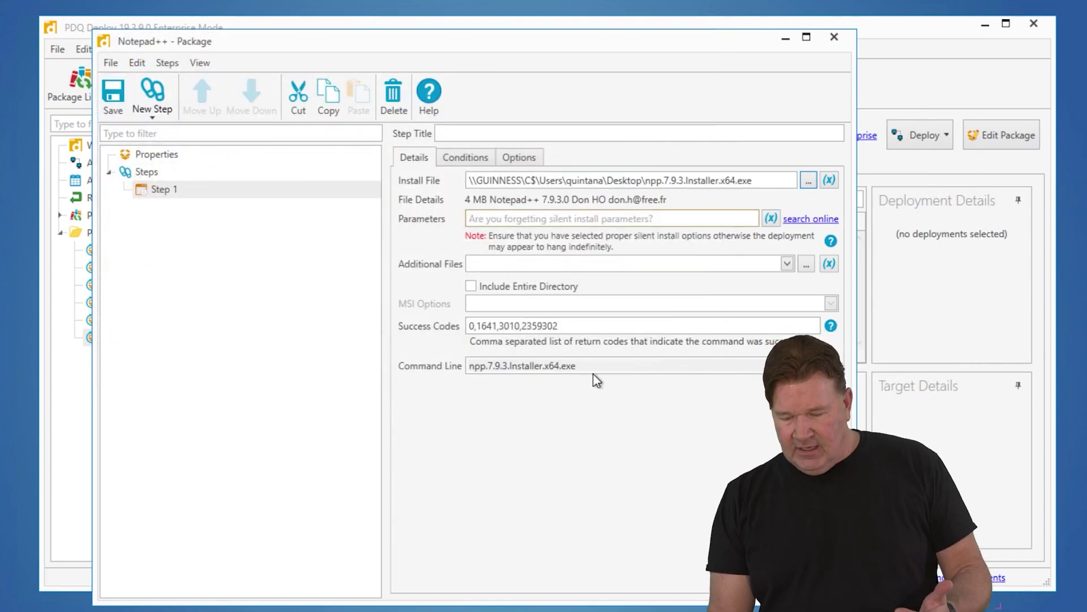
{"action": "left_click_drag", "start_coordinate": [576, 365], "coordinate": [604, 363]}
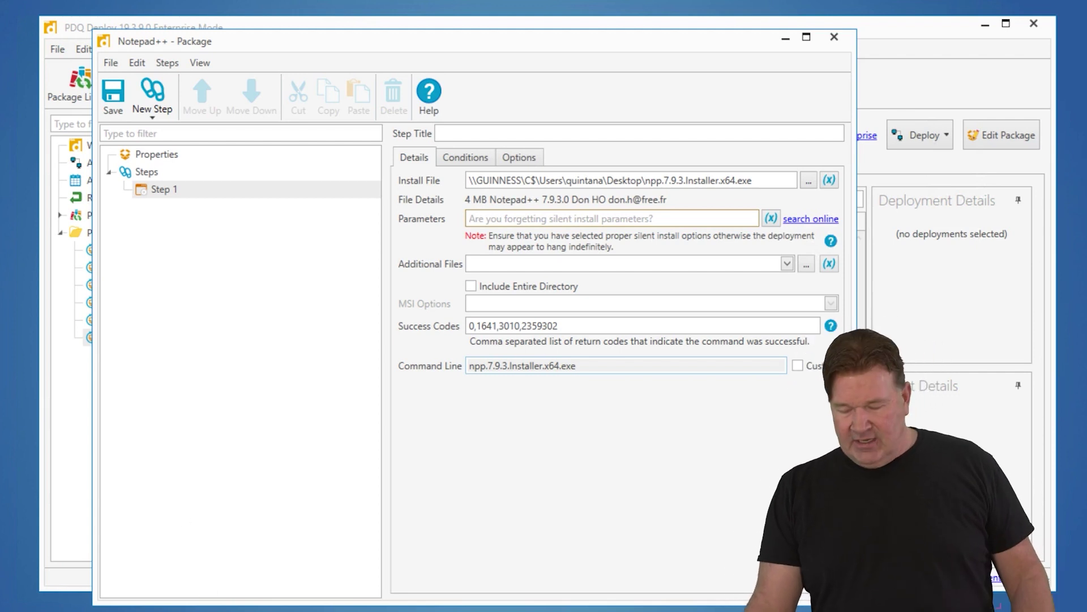
{"action": "left_click", "coordinate": [323, 609]}
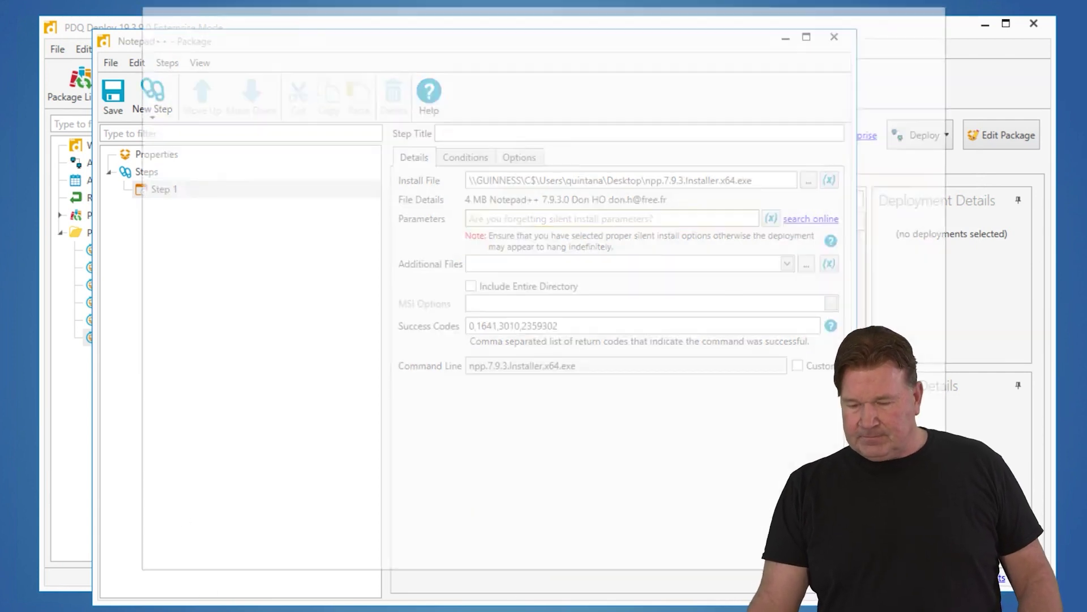
- Search Google in Chrome for 'silently install notepad++'
{"action": "type", "text": "silently install notepad++"}
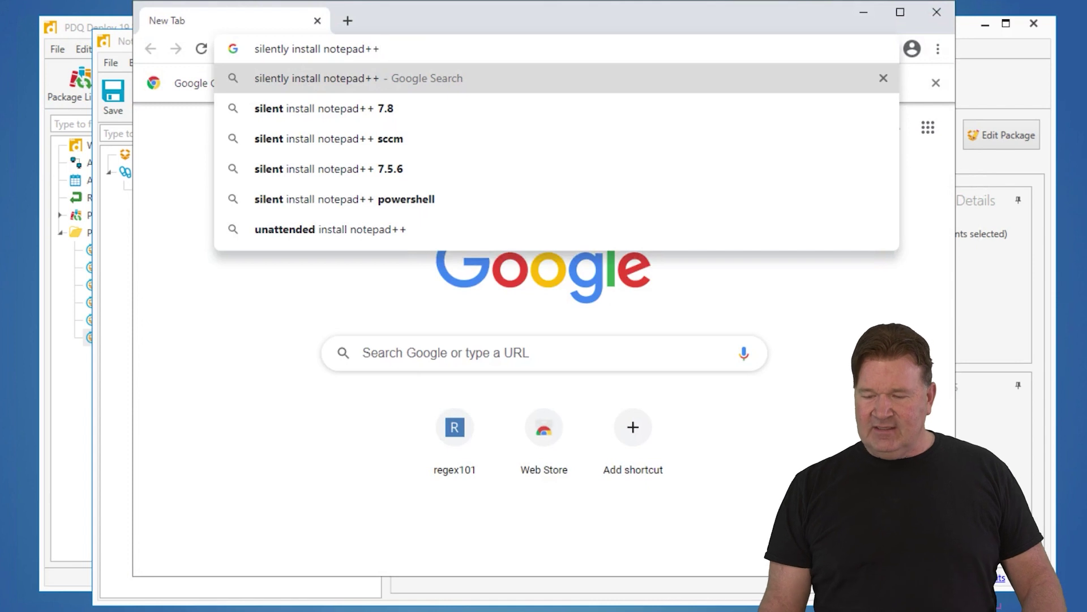
{"action": "key", "text": "Return"}
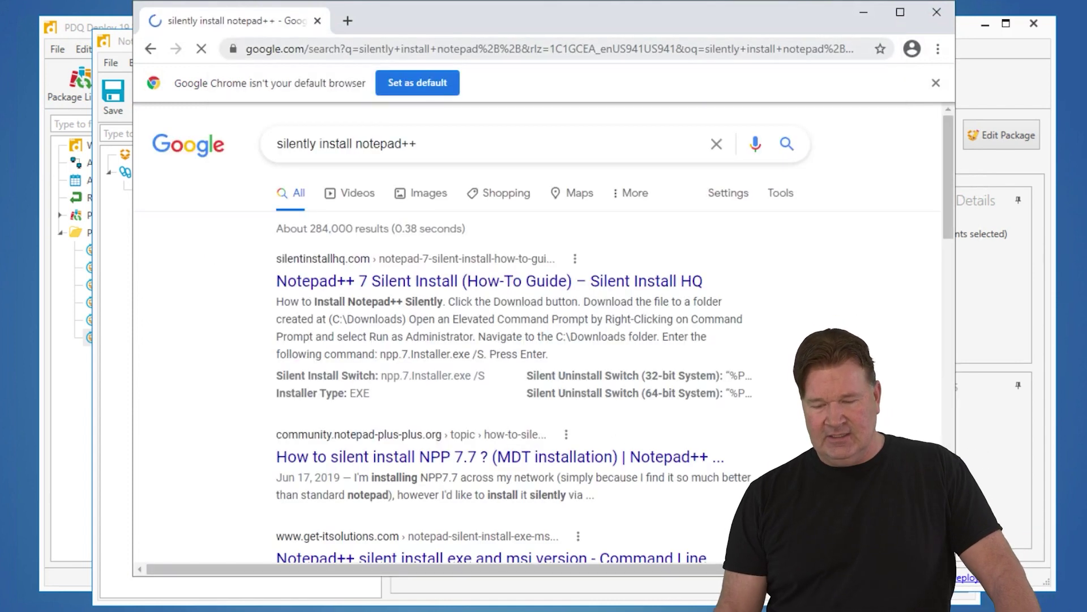
- Read the Silent Install HQ Notepad++ 7 guide's numbered steps showing the /S switch, then minimize Chrome
{"action": "left_click", "coordinate": [414, 283]}
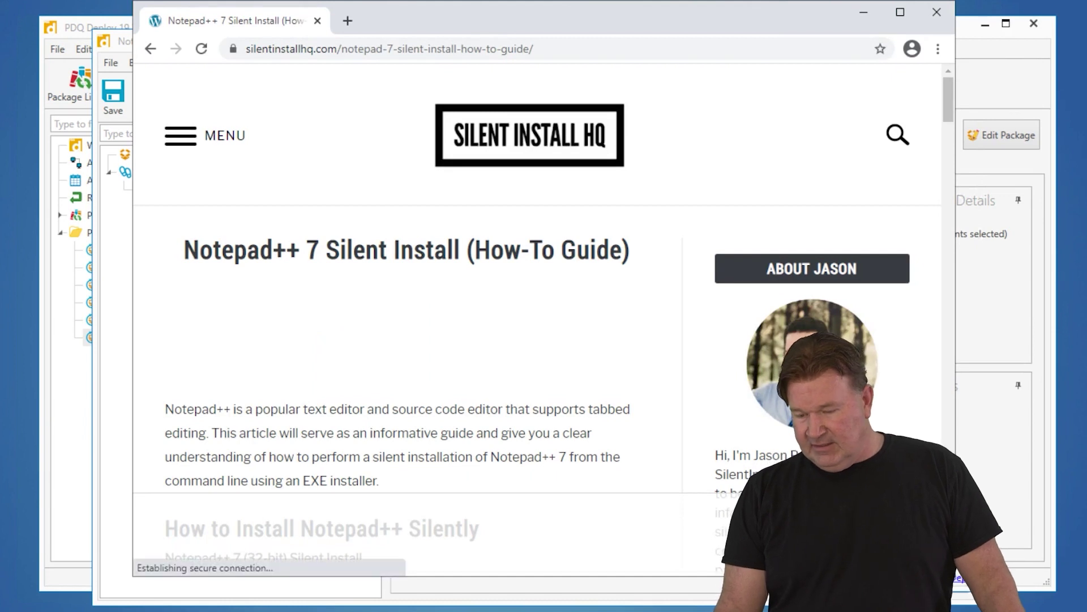
{"action": "scroll", "coordinate": [413, 253], "scroll_direction": "down", "scroll_amount": 4}
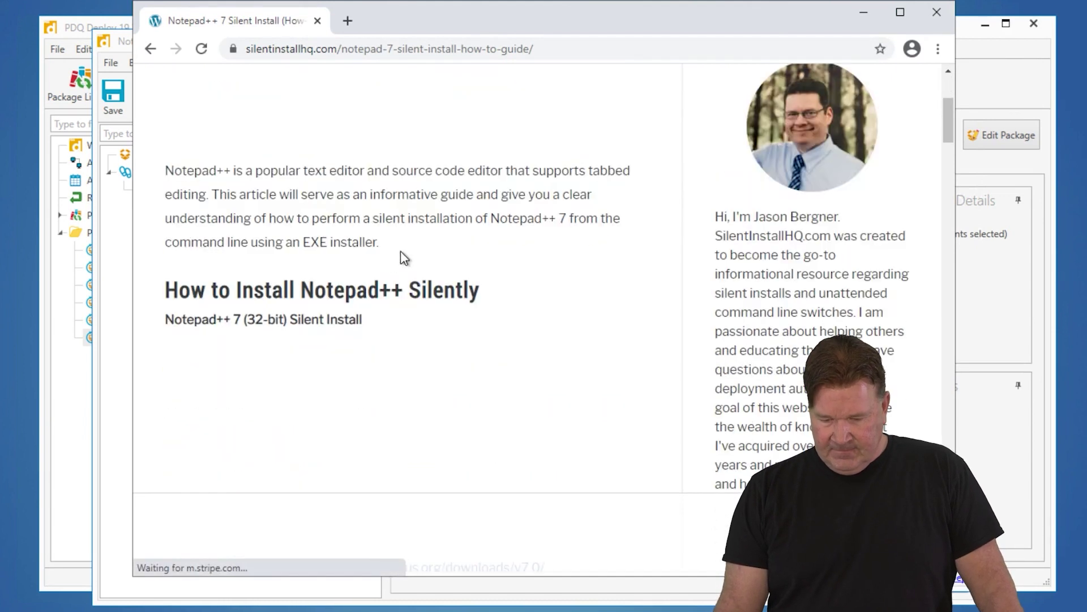
{"action": "scroll", "coordinate": [406, 258], "scroll_direction": "down", "scroll_amount": 4}
{"action": "scroll", "coordinate": [410, 255], "scroll_direction": "down", "scroll_amount": 1}
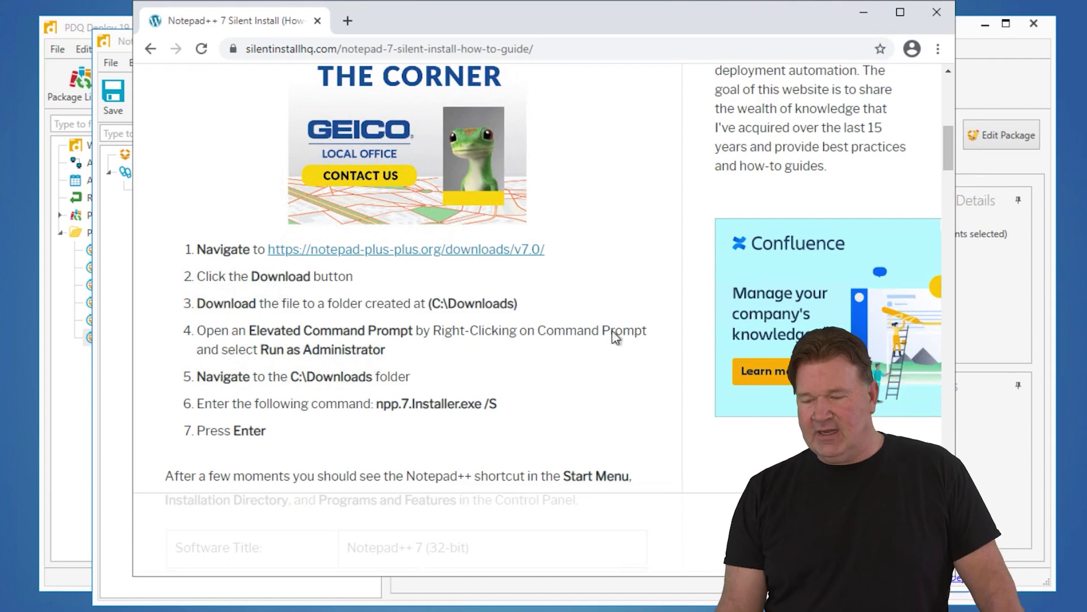
{"action": "left_click", "coordinate": [872, 14]}
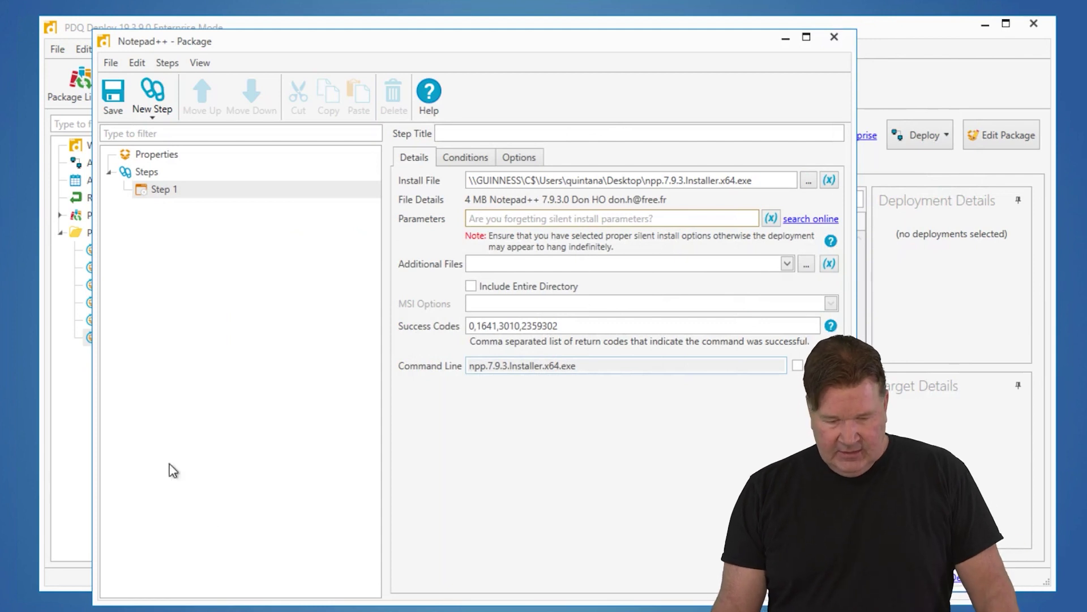
- Launch Command Prompt via the Start menu search for cmd, running it as administrator
{"action": "key", "text": "super"}
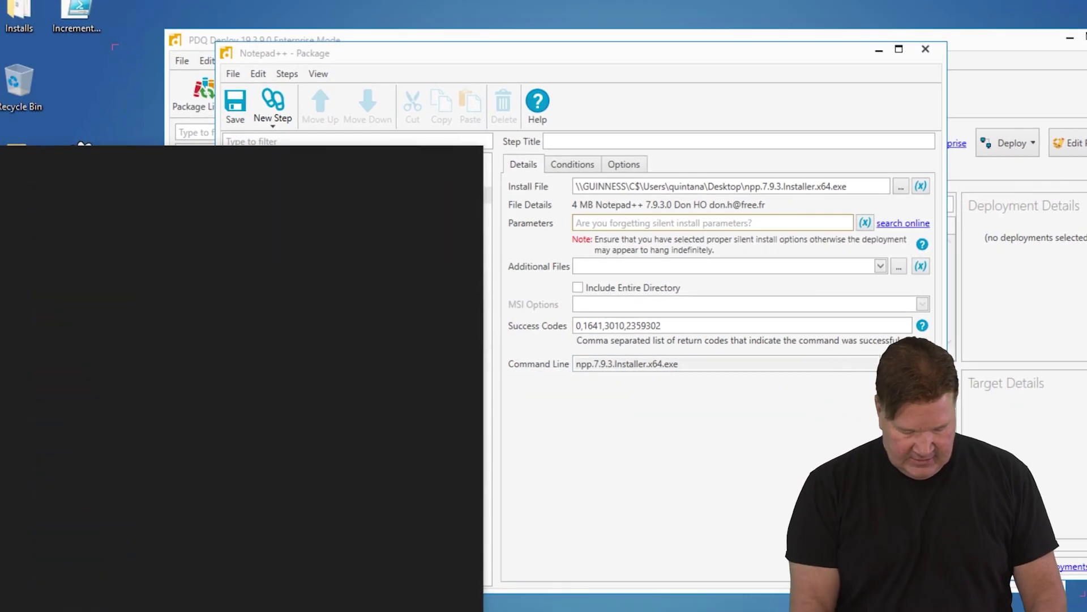
{"action": "type", "text": "cmd"}
{"action": "right_click", "coordinate": [124, 229]}
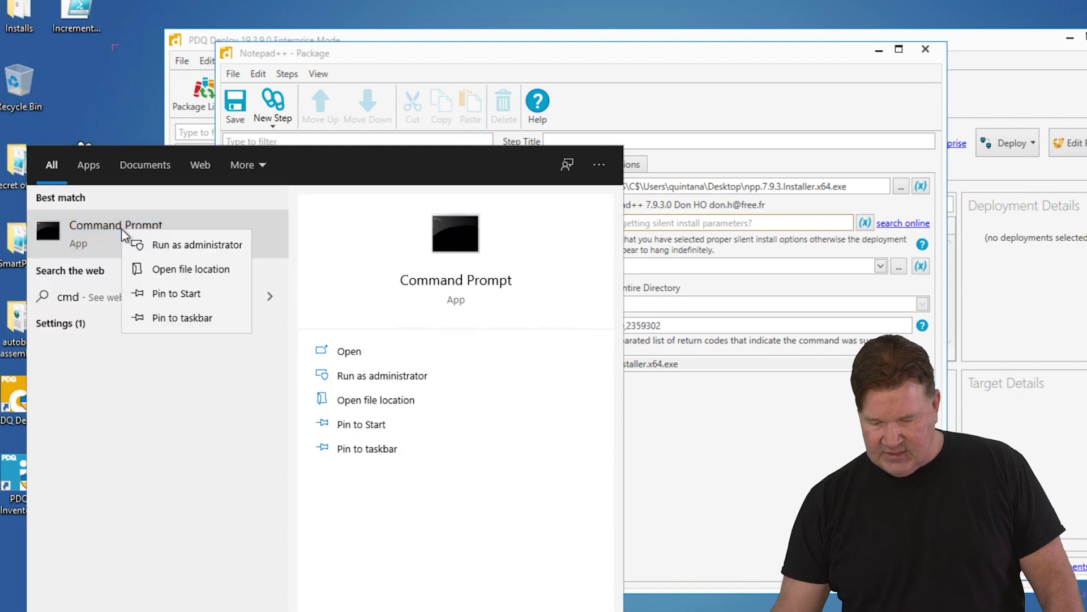
{"action": "left_click", "coordinate": [157, 243]}
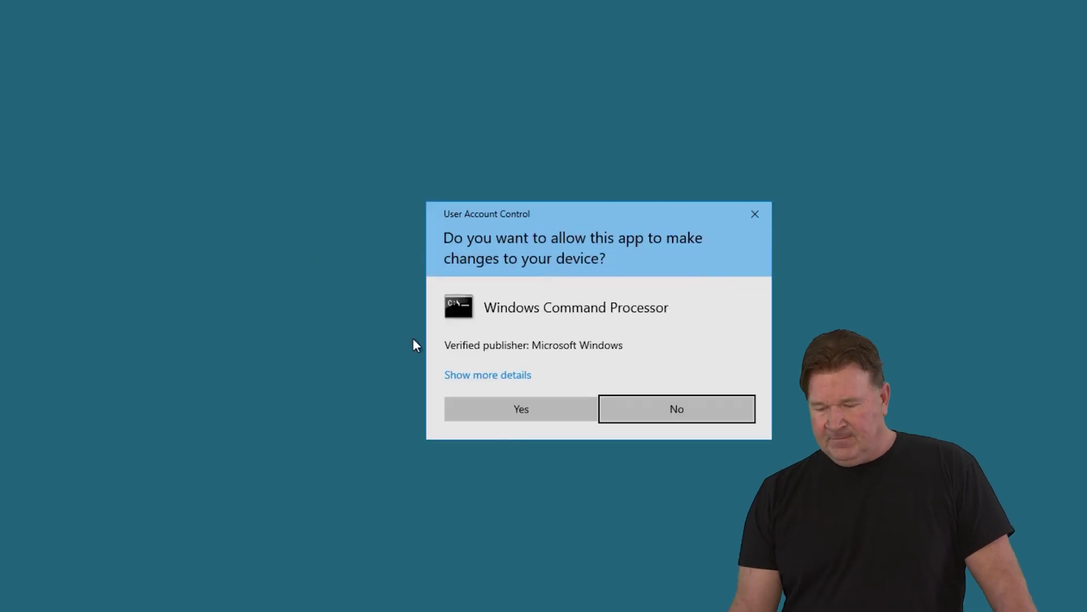
{"action": "left_click", "coordinate": [514, 409]}
- Change the console's directory through C:\Users and the user's home folder into Desktop
{"action": "left_click", "coordinate": [400, 136]}
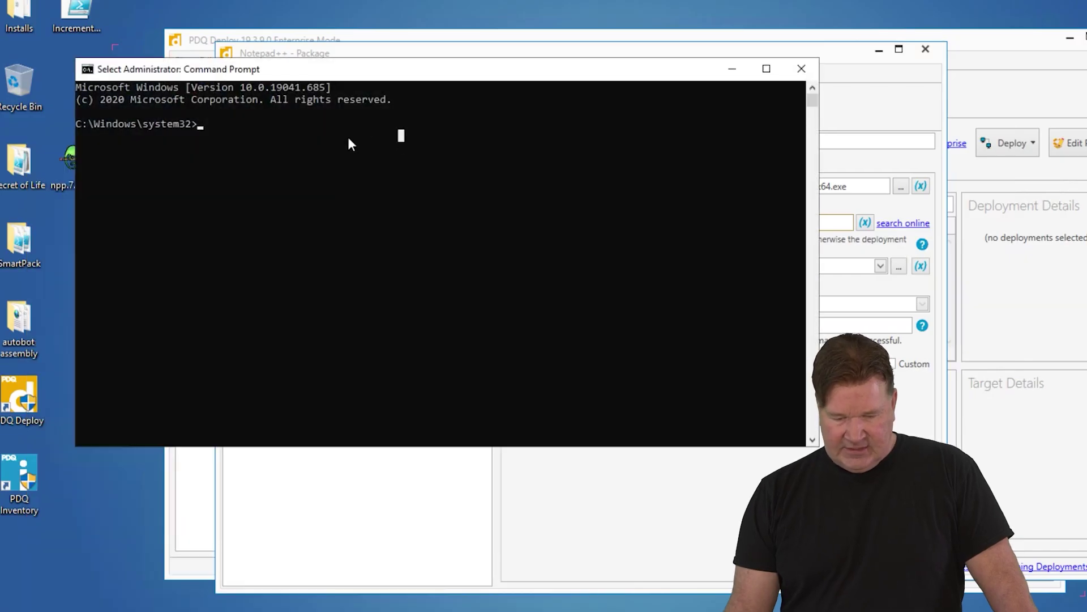
{"action": "type", "text": "cd "}
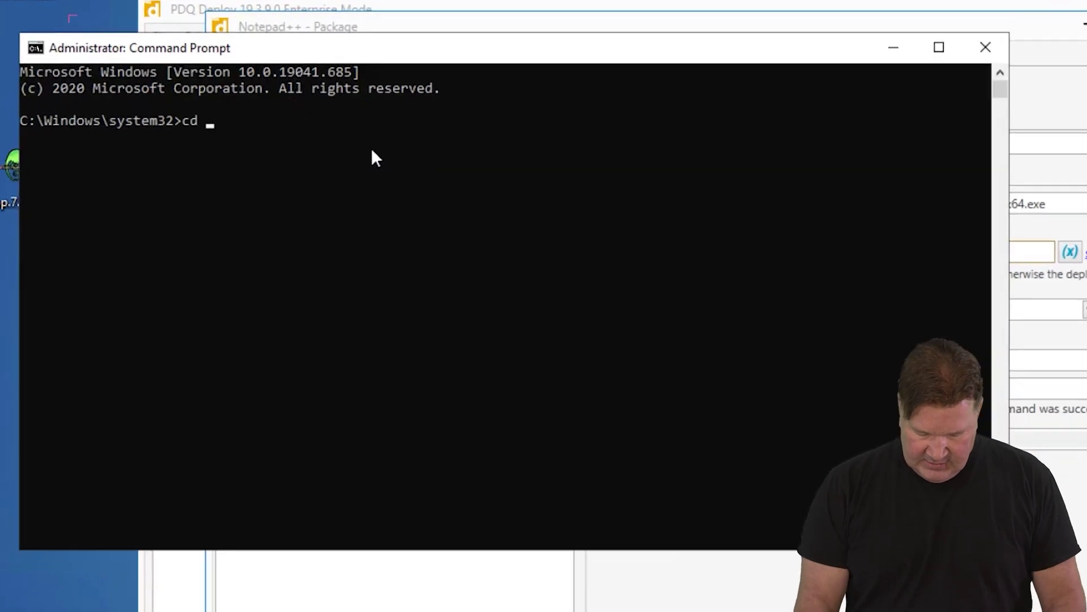
{"action": "type", "text": "~"}
{"action": "key", "text": "Return"}
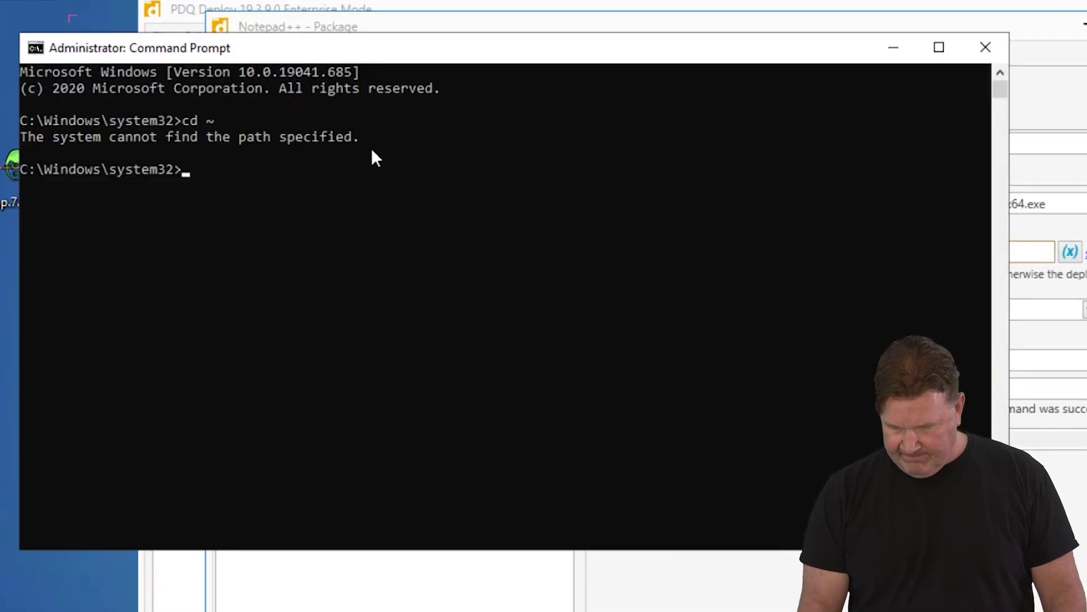
{"action": "type", "text": "cd "}
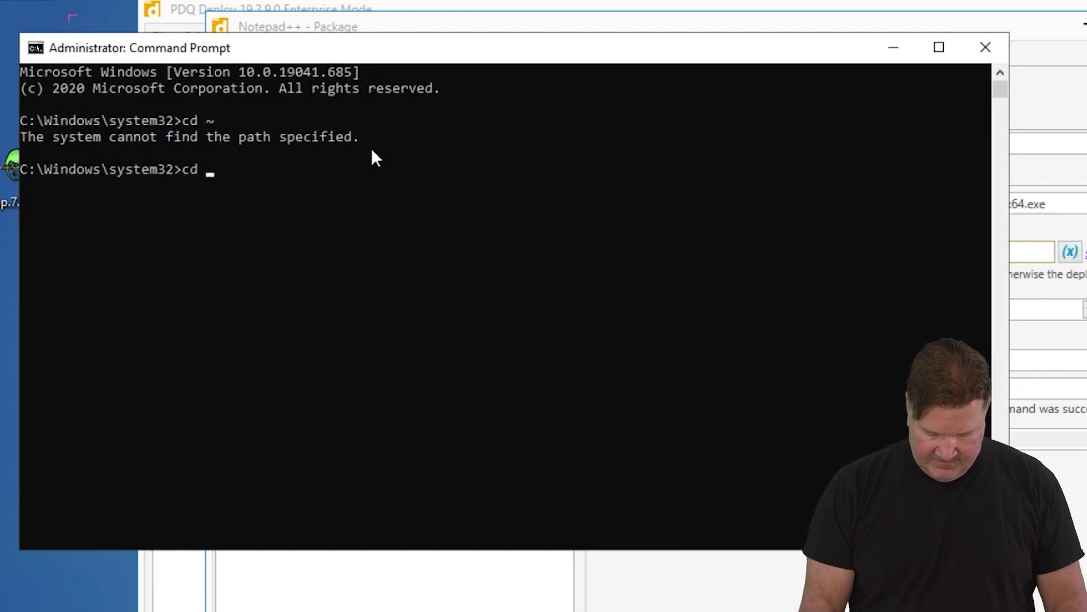
{"action": "type", "text": "\\isers"}
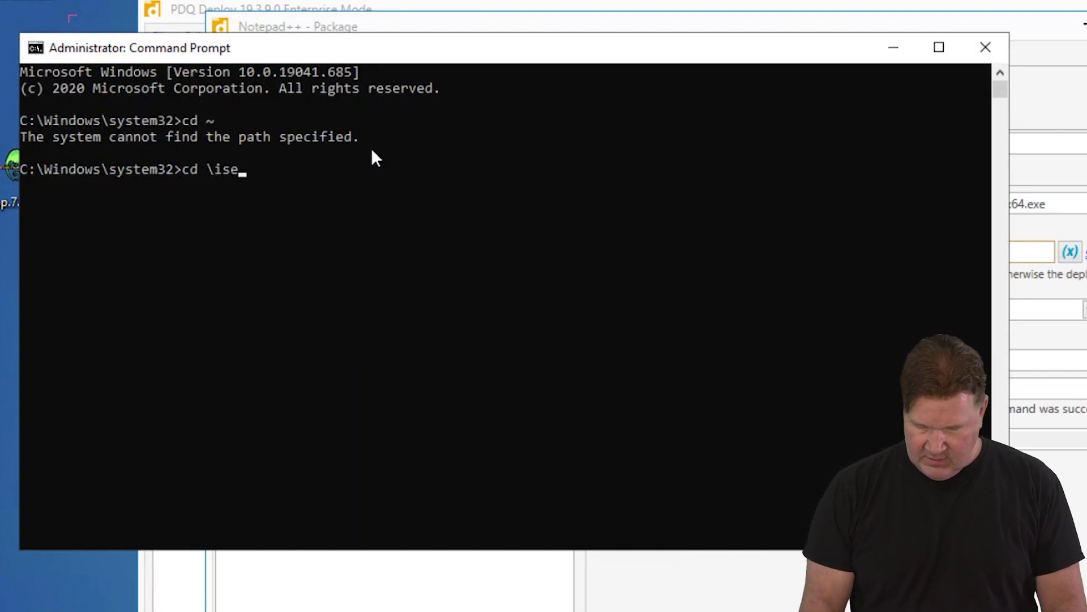
{"action": "key", "text": "BackSpace"}
{"action": "key", "text": "BackSpace"}
{"action": "key", "text": "BackSpace"}
{"action": "key", "text": "BackSpace"}
{"action": "key", "text": "BackSpace"}
{"action": "key", "text": "BackSpace"}
{"action": "key", "text": "BackSpace"}
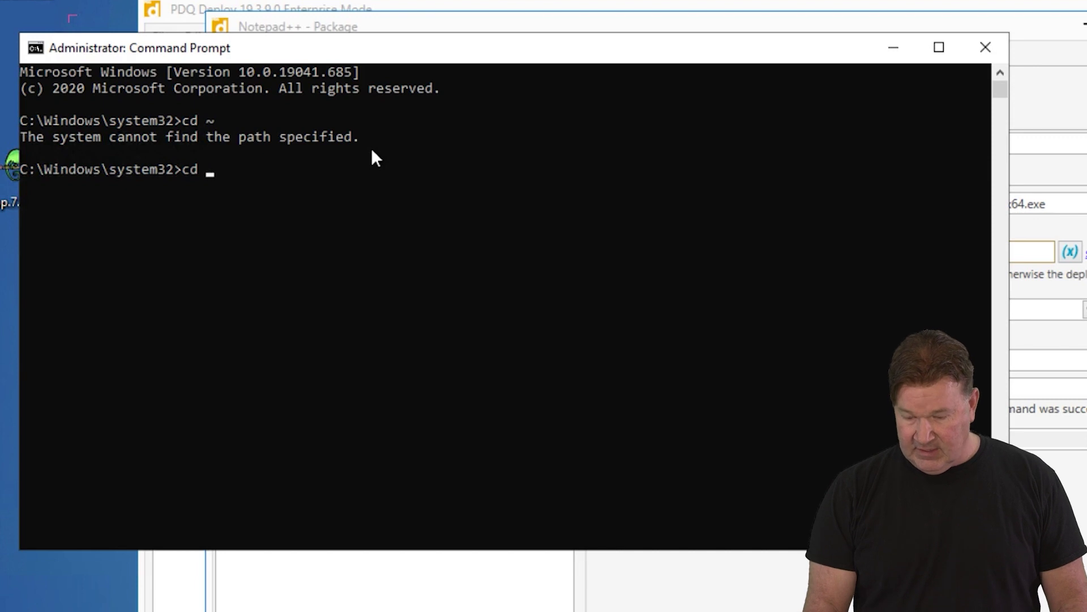
{"action": "type", "text": "\\u"}
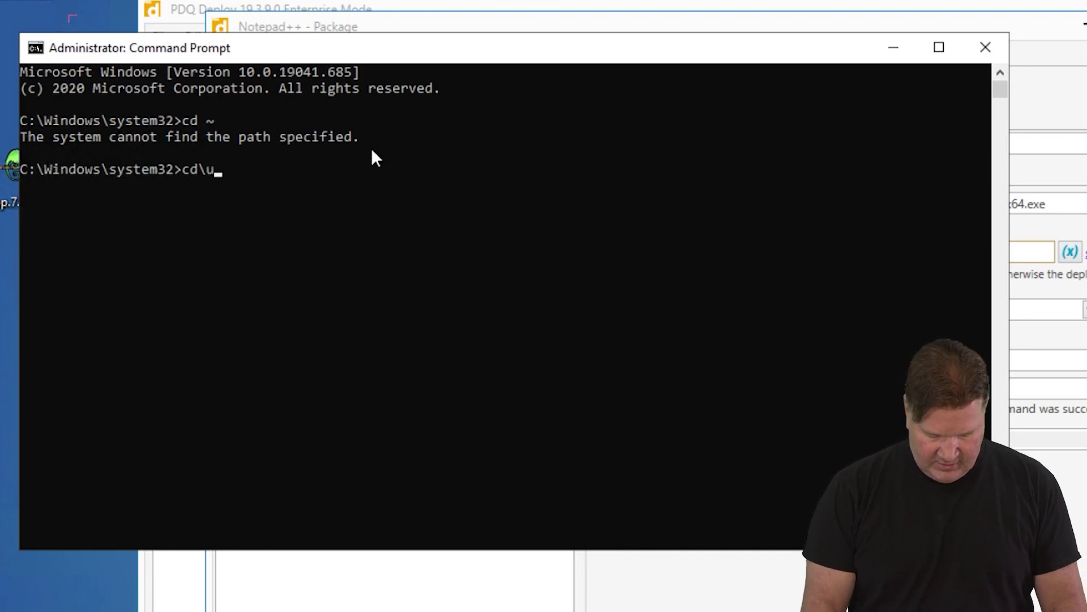
{"action": "type", "text": "sers"}
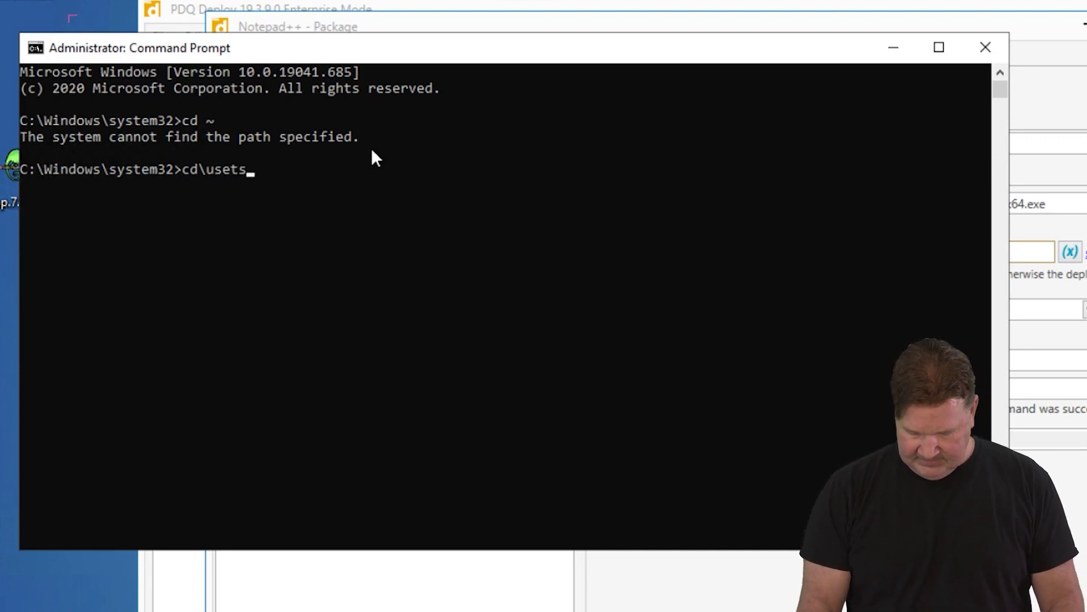
{"action": "key", "text": "BackSpace"}
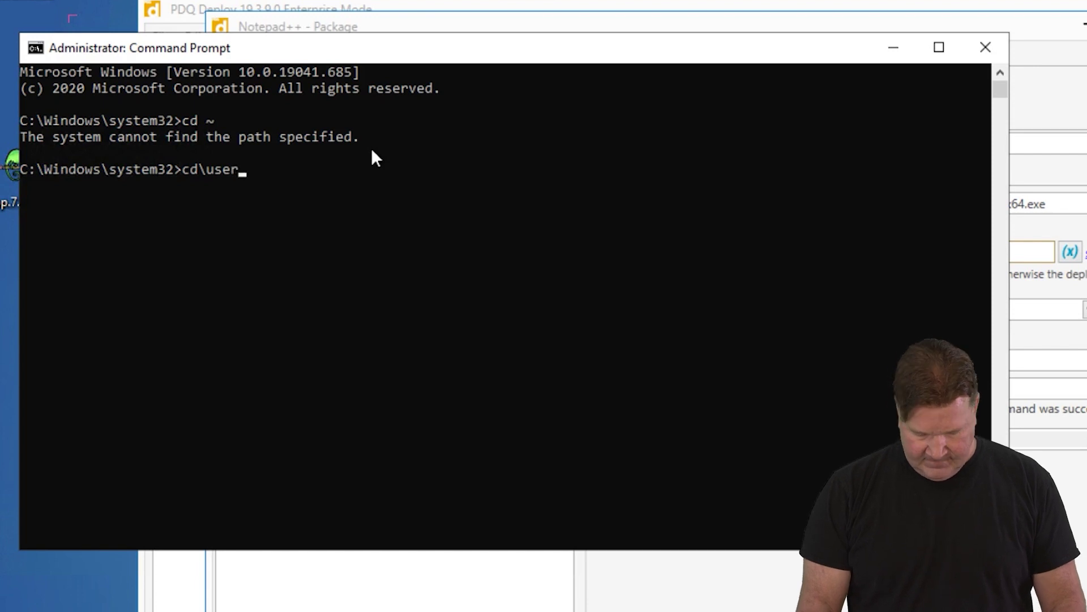
{"action": "type", "text": "s"}
{"action": "key", "text": "Return"}
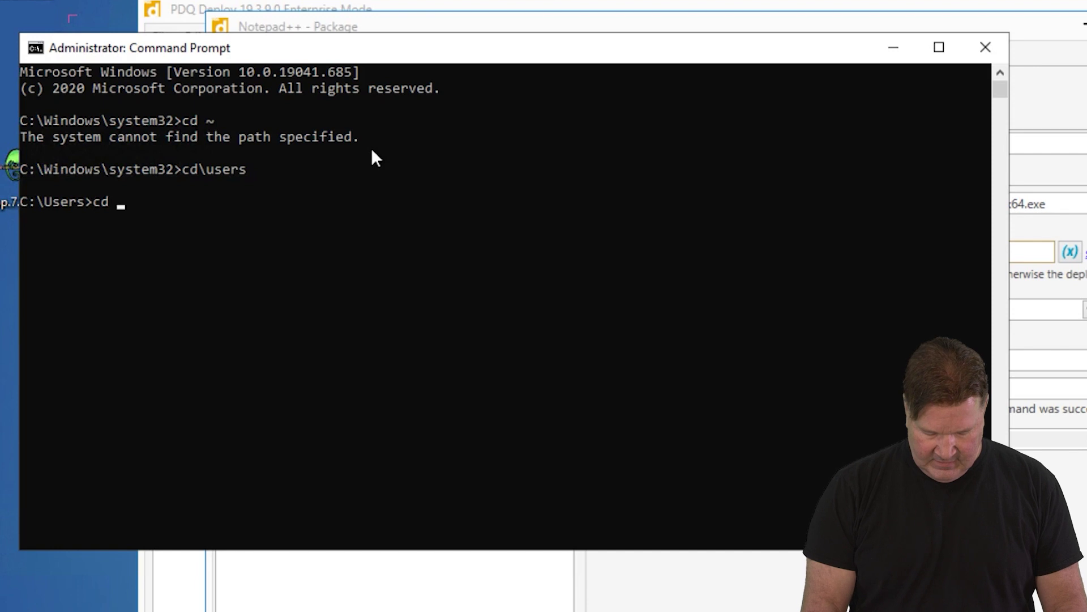
{"action": "type", "text": "cd qu"}
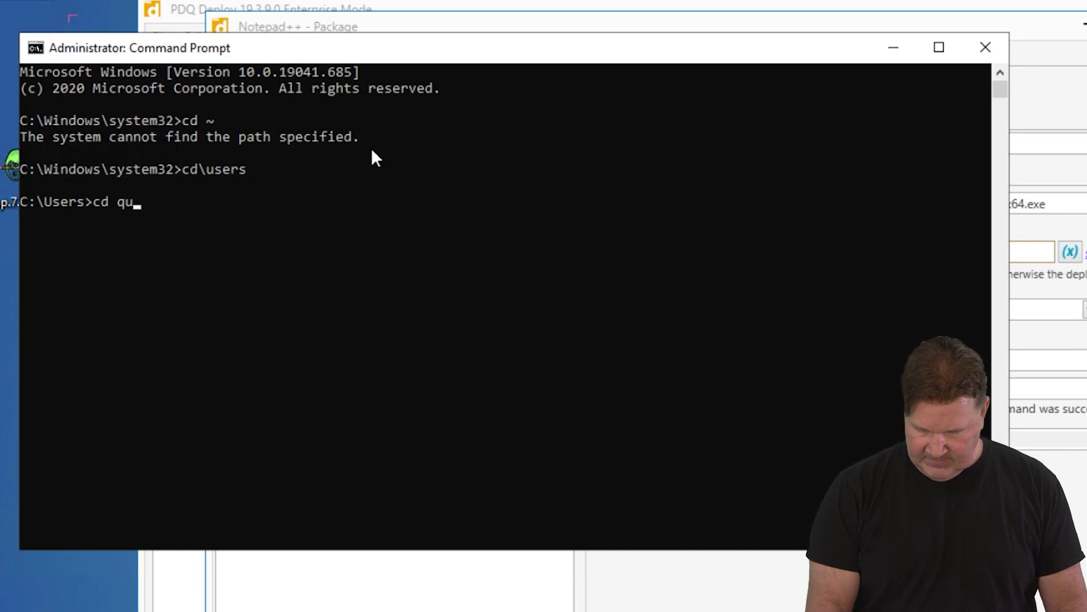
{"action": "type", "text": "intana"}
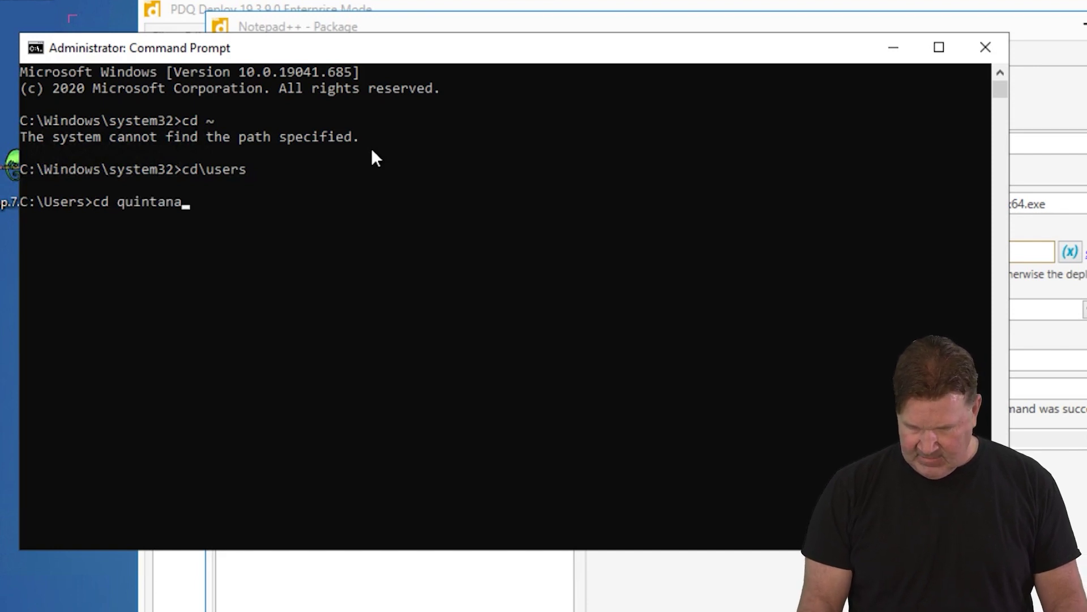
{"action": "key", "text": "Return"}
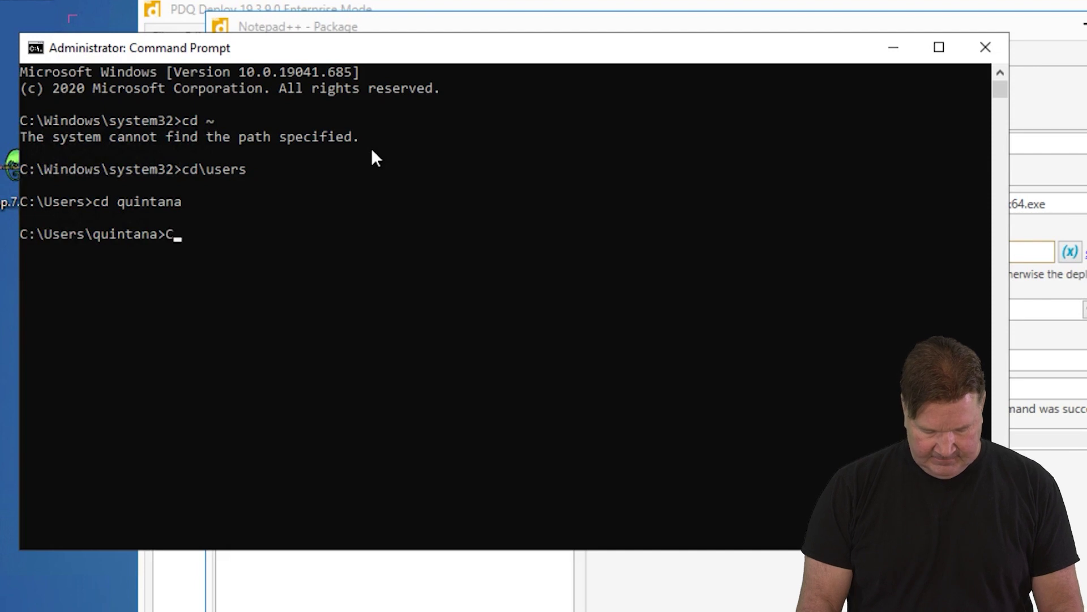
{"action": "type", "text": "Cd de"}
{"action": "key", "text": "Tab"}
{"action": "key", "text": "Return"}
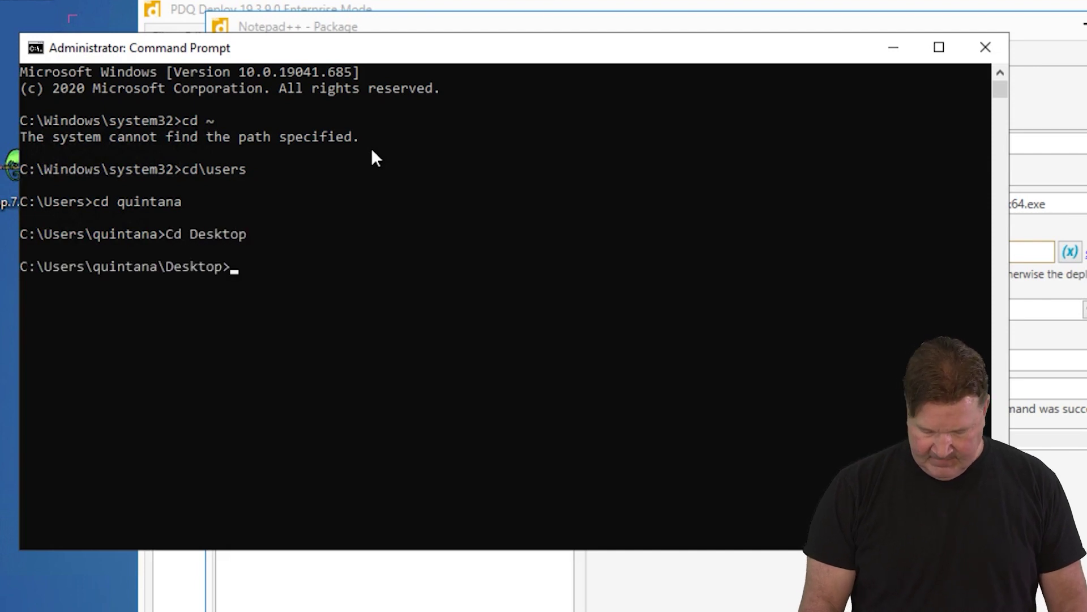
- List the Desktop contents and run npp.7.9.3.Installer.x64.exe with the /S silent switch
{"action": "type", "text": "dir"}
{"action": "key", "text": "Return"}
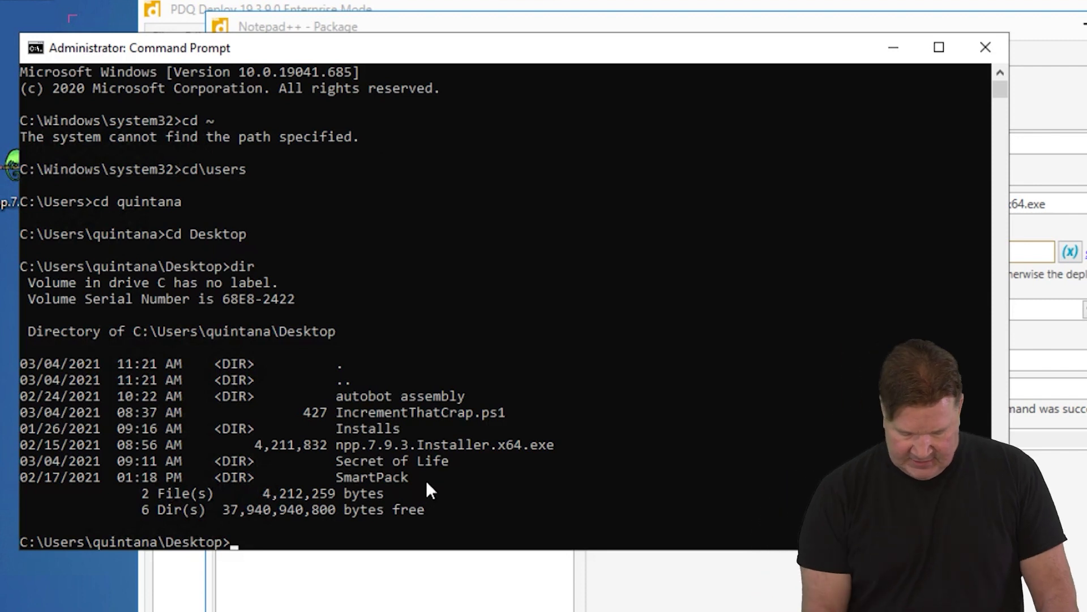
{"action": "type", "text": "npp"}
{"action": "key", "text": "Tab"}
{"action": "type", "text": "/"}
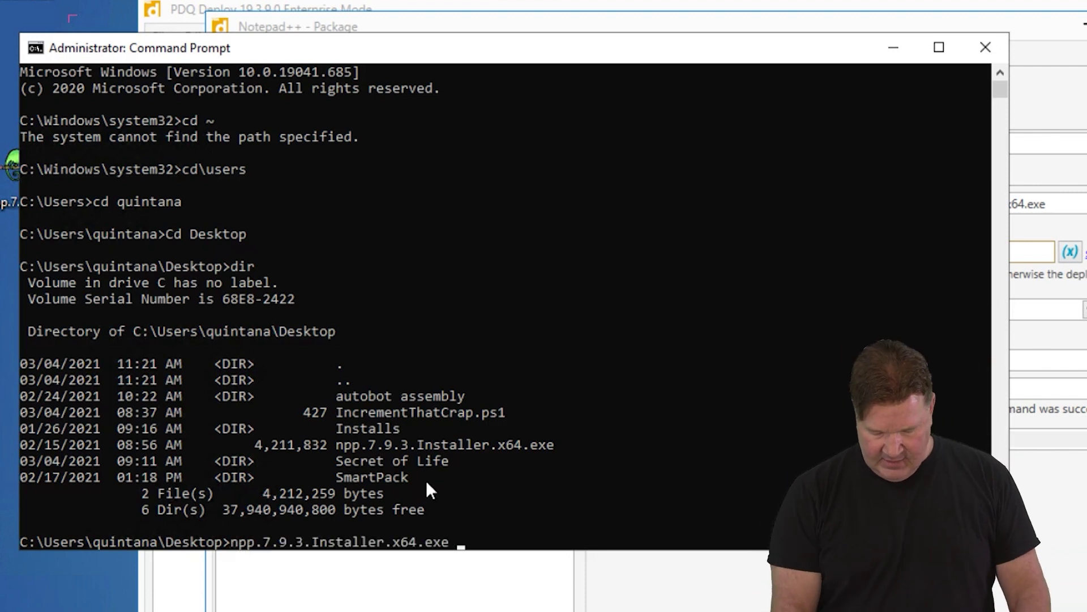
{"action": "type", "text": "S"}
{"action": "key", "text": "Return"}
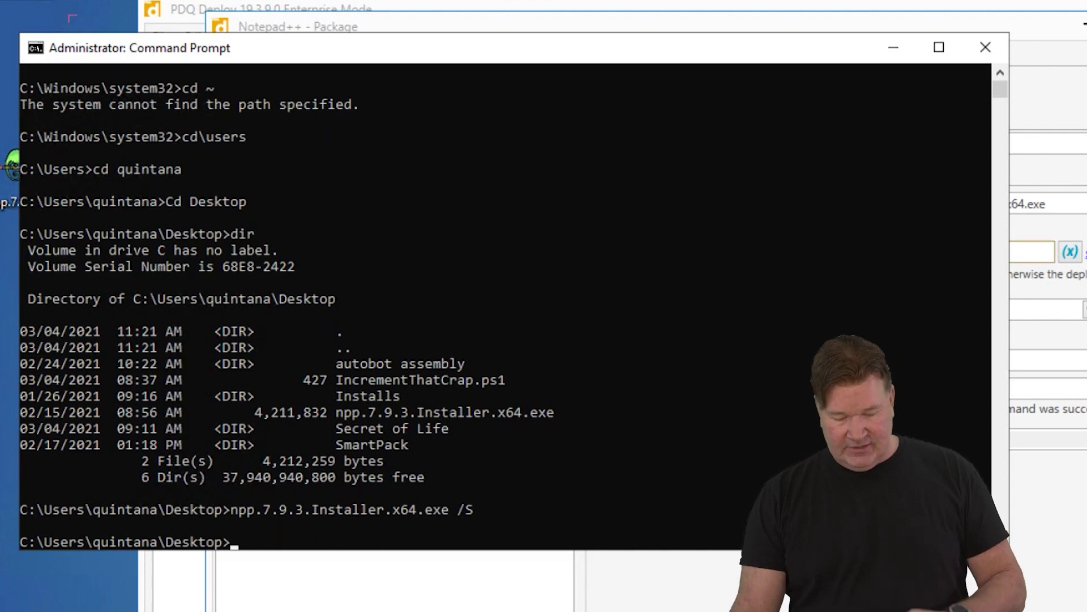
- Launch the newly installed Notepad++ from Start, then close it and the Command Prompt
{"action": "key", "text": "super"}
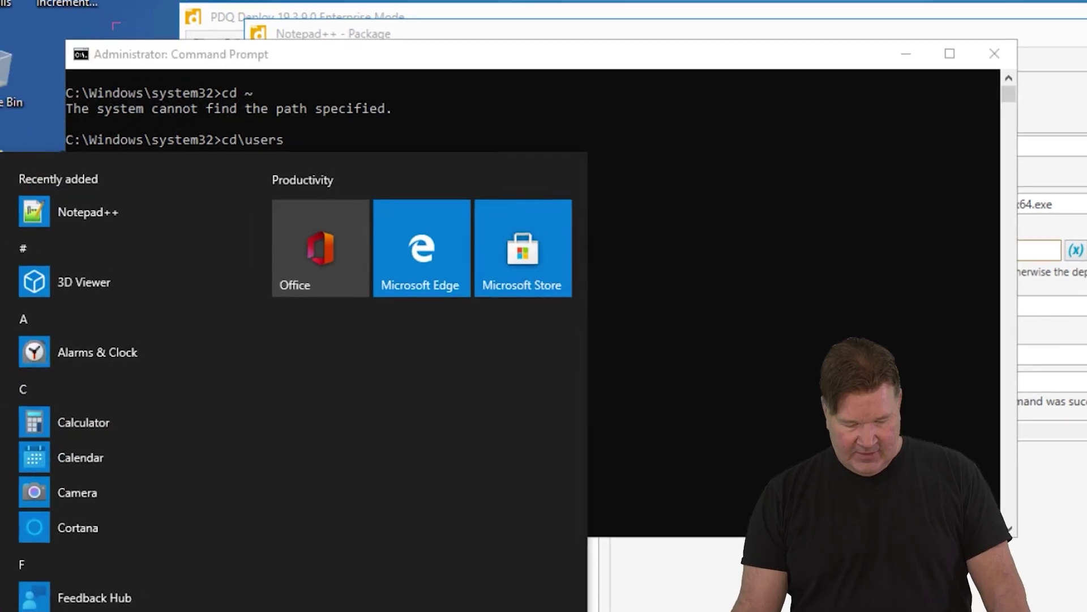
{"action": "type", "text": "note"}
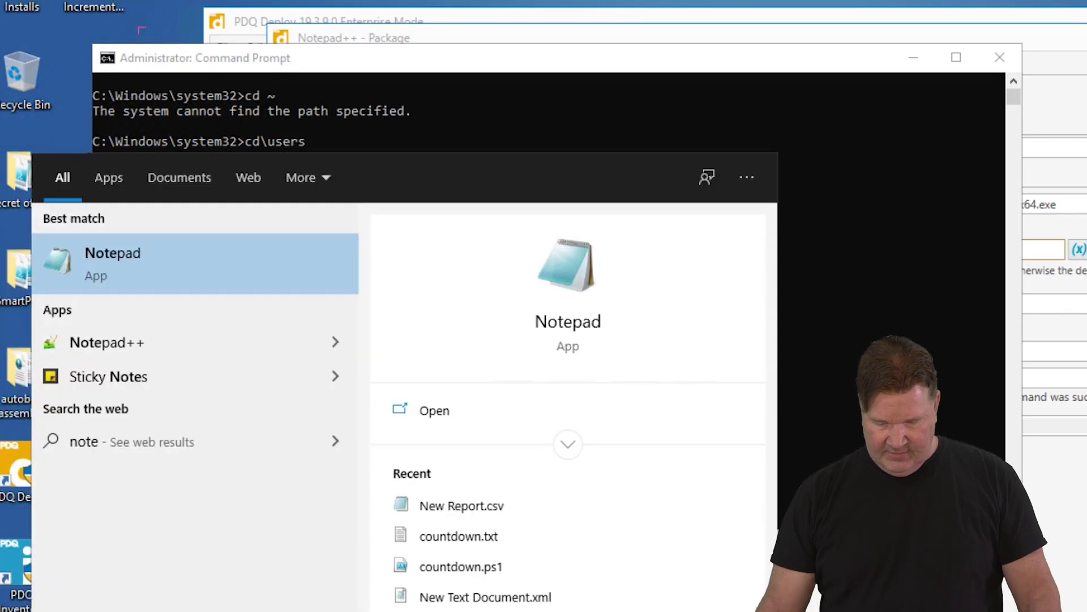
{"action": "left_click", "coordinate": [130, 341]}
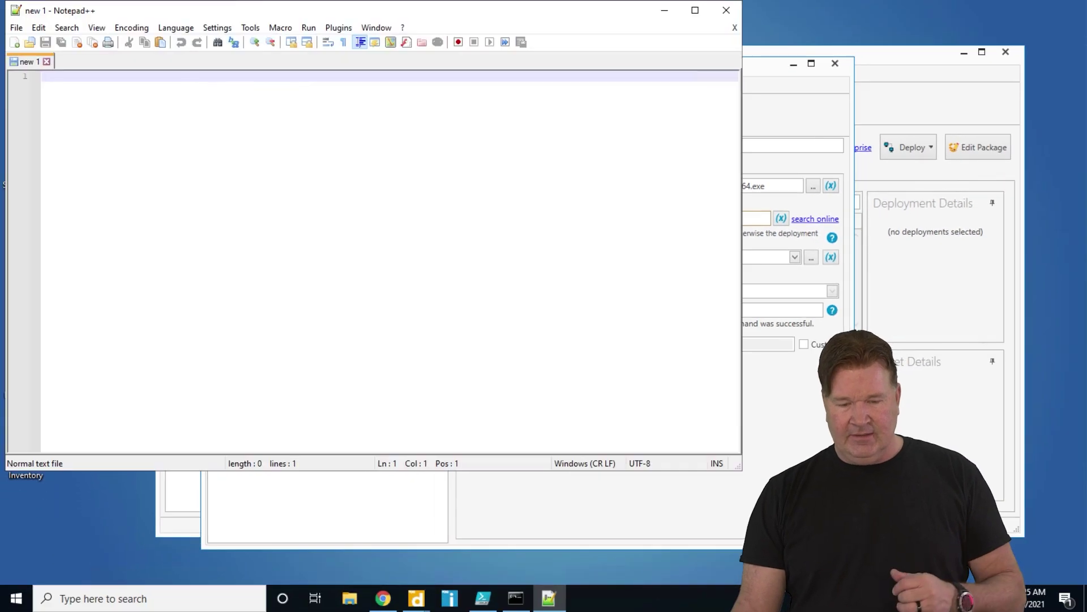
{"action": "left_click", "coordinate": [727, 10]}
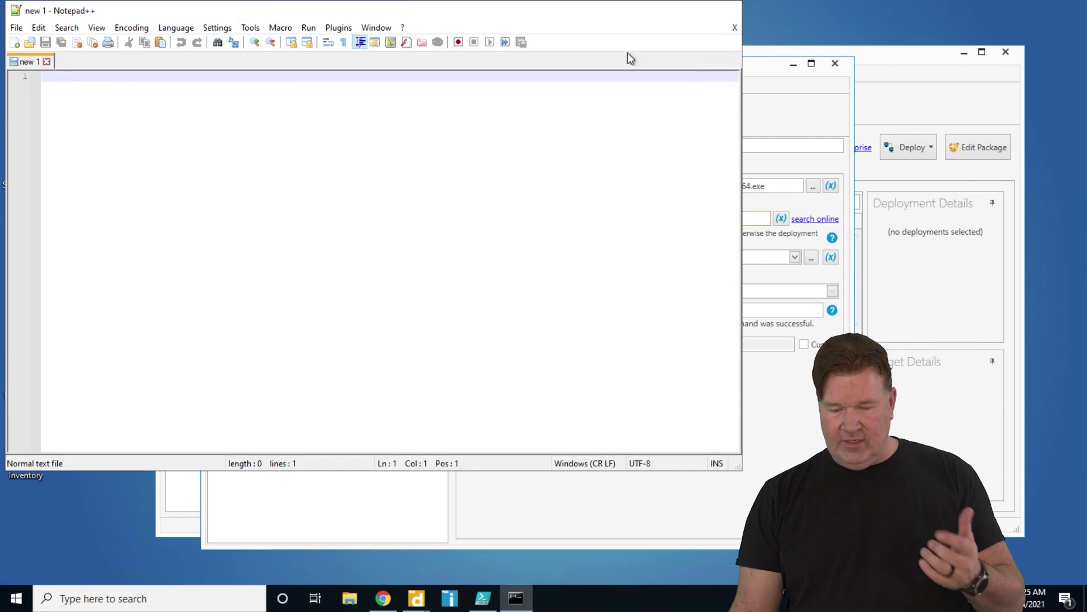
{"action": "left_click", "coordinate": [724, 81]}
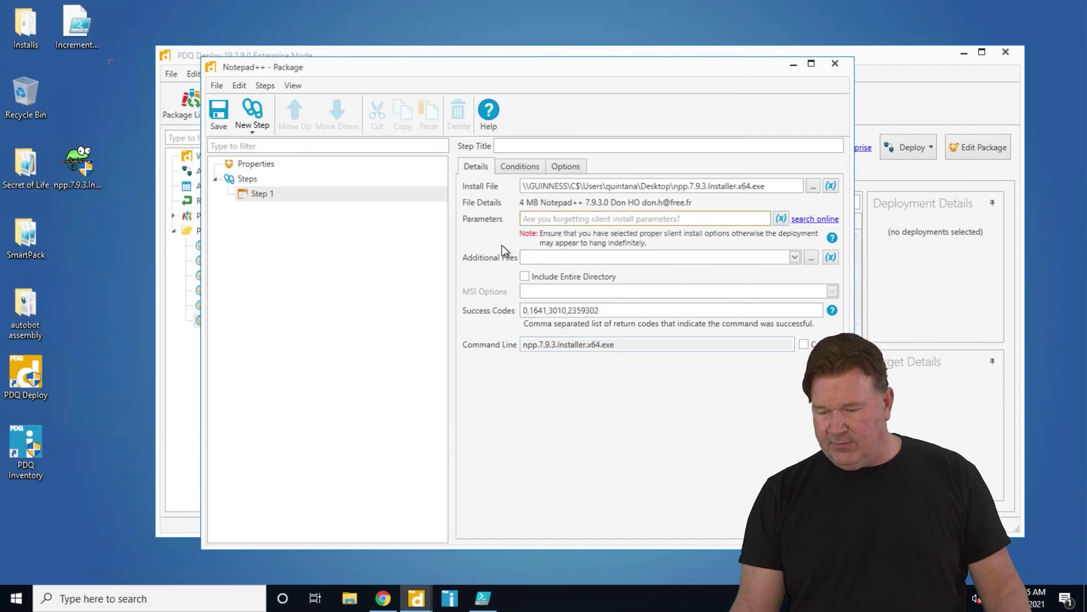
- Set the step's parameters to /S, title it 'Intall NPP', and save the package
{"action": "type", "text": "/S"}
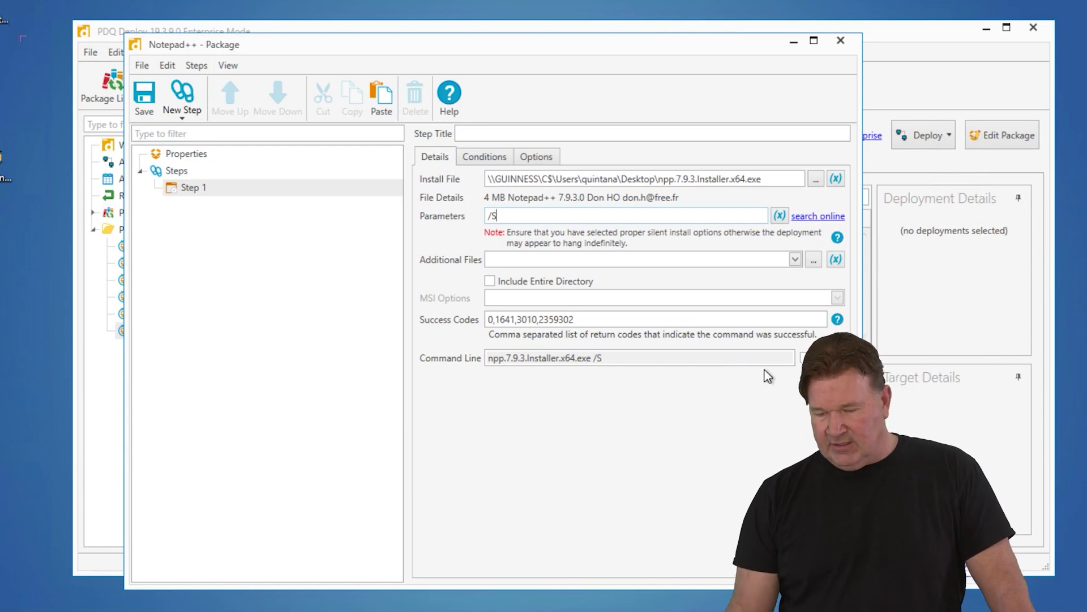
{"action": "left_click", "coordinate": [460, 134]}
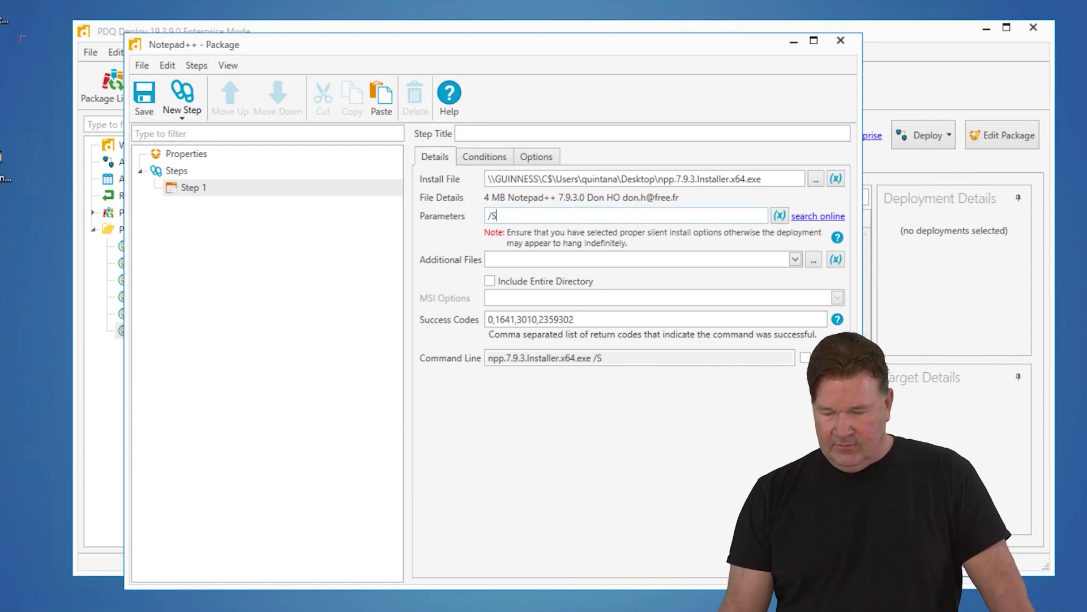
{"action": "type", "text": "Intal"}
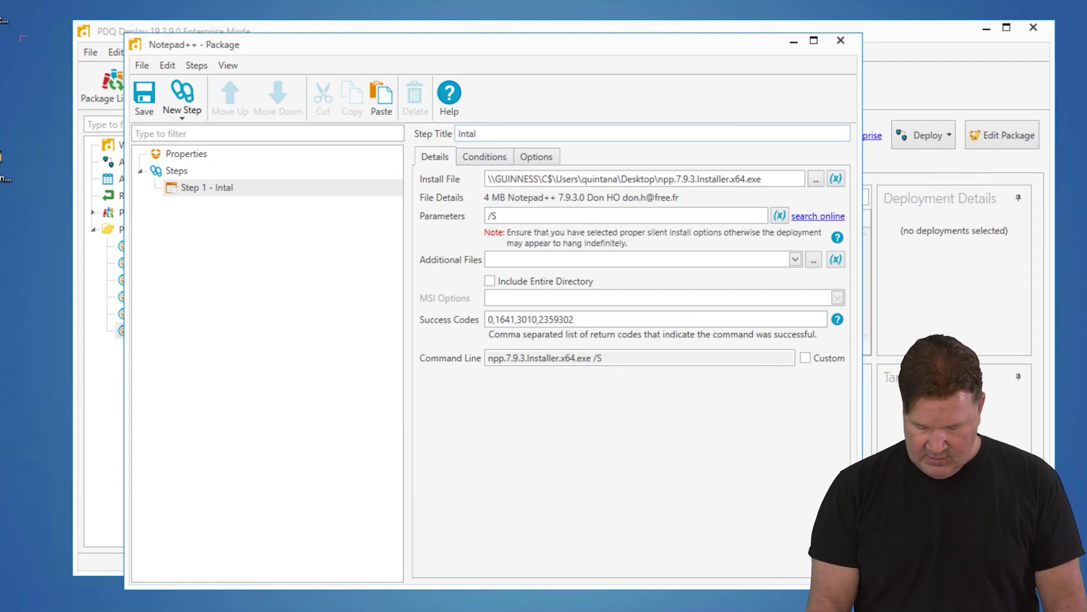
{"action": "type", "text": "l NPP"}
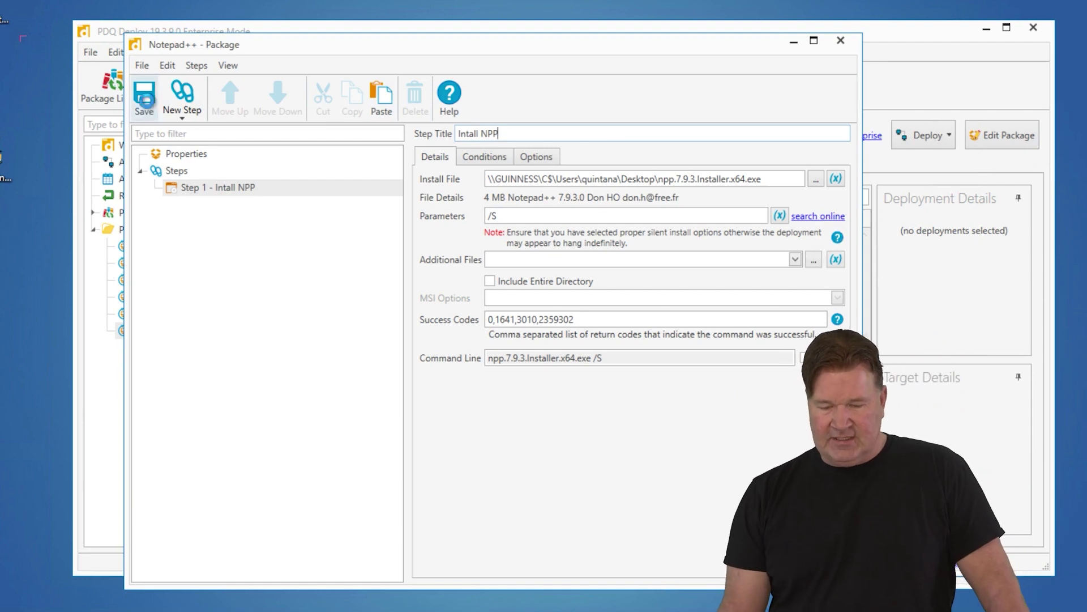
{"action": "left_click", "coordinate": [841, 41]}
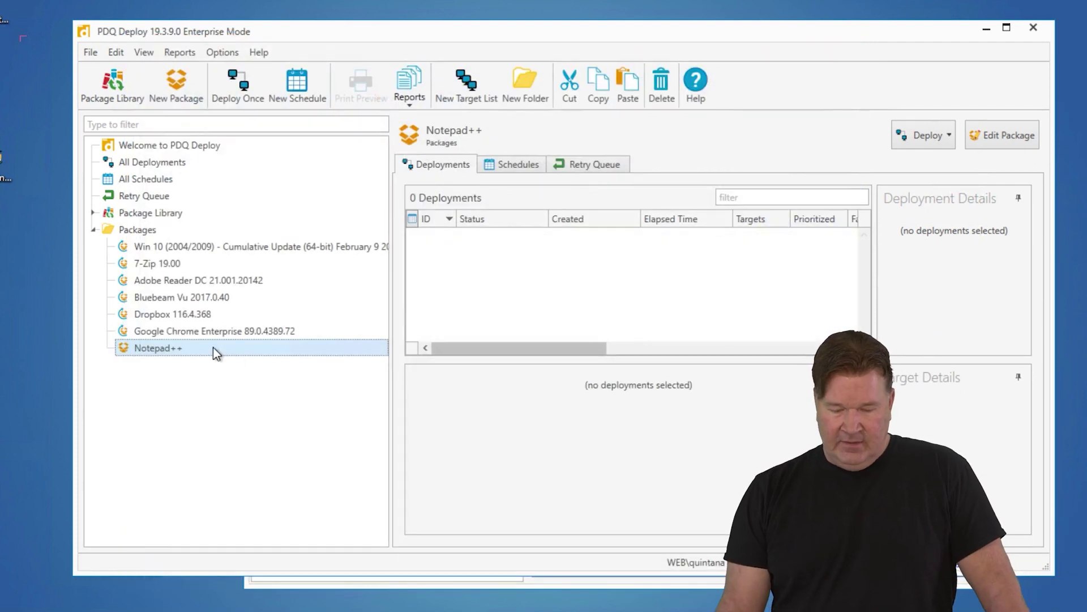
- Deploy the Notepad++ package once to computer bugsbunny using Deploy Now
{"action": "left_click", "coordinate": [936, 133]}
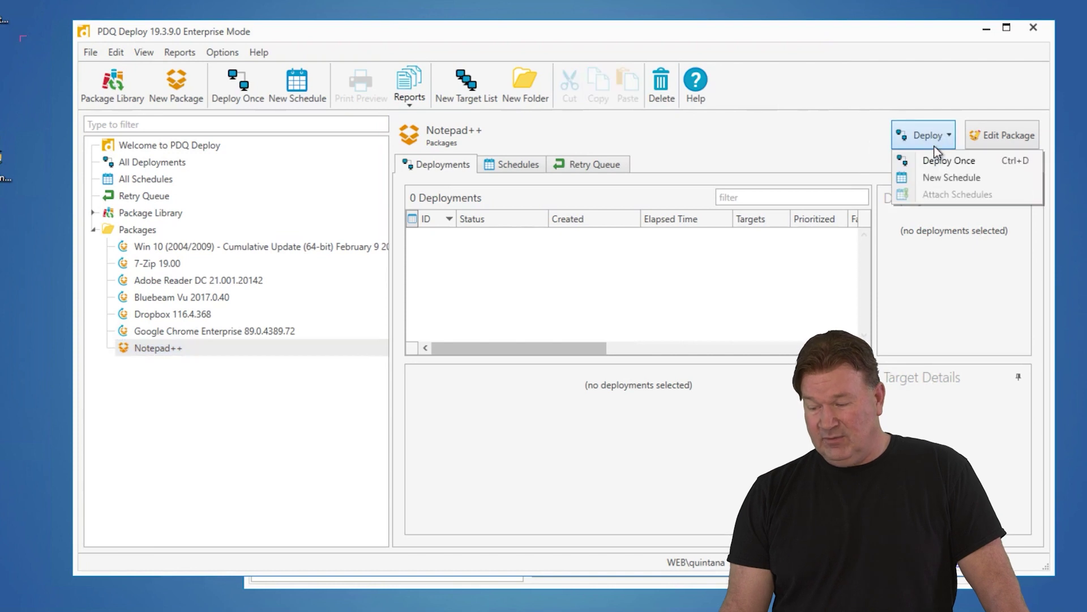
{"action": "left_click", "coordinate": [934, 161]}
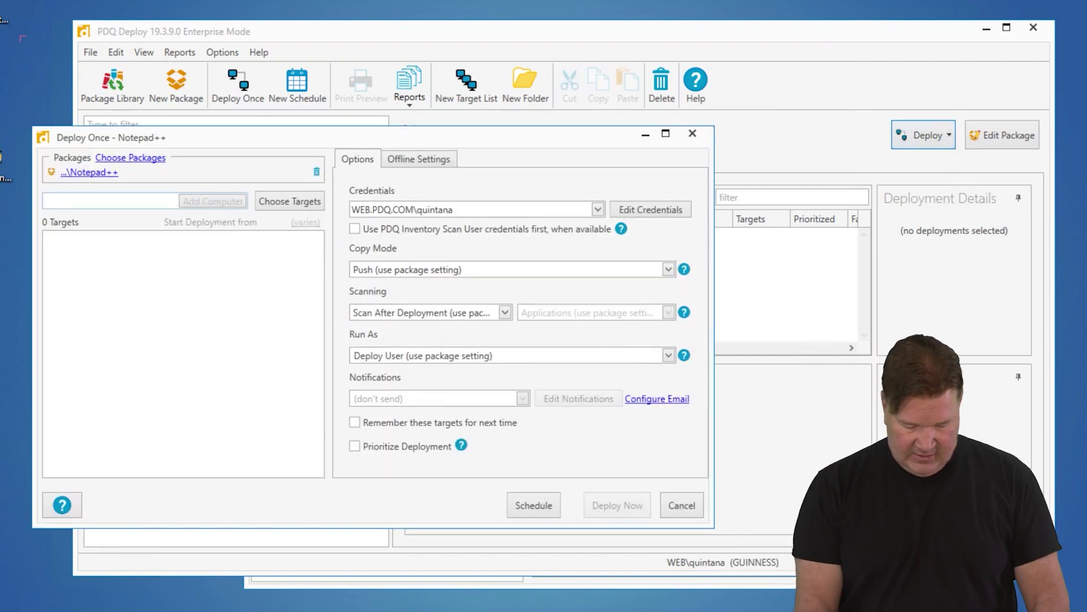
{"action": "type", "text": "bugsbunny"}
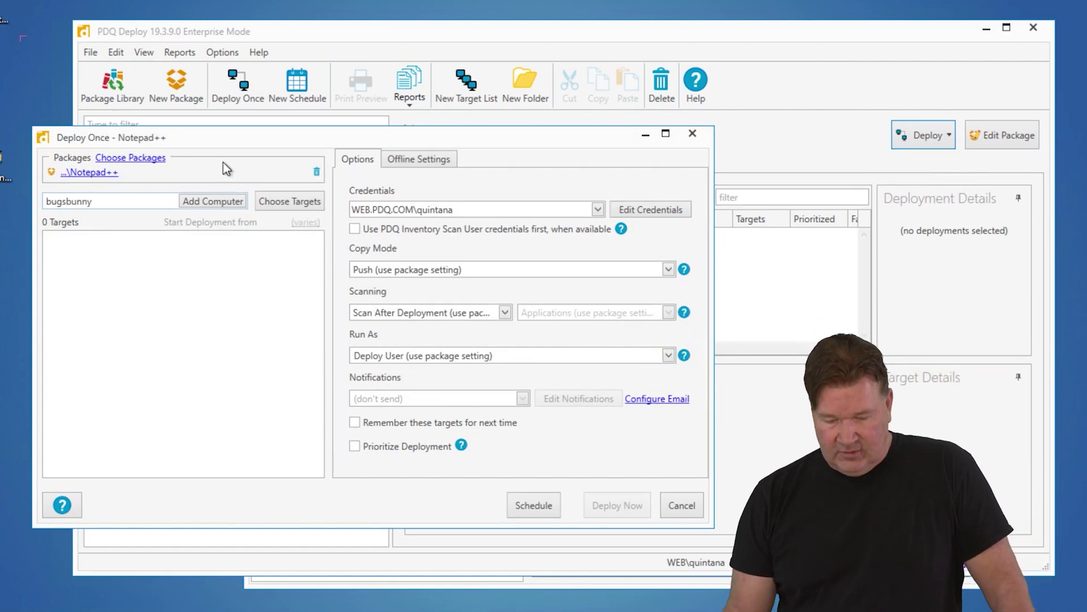
{"action": "left_click", "coordinate": [229, 203]}
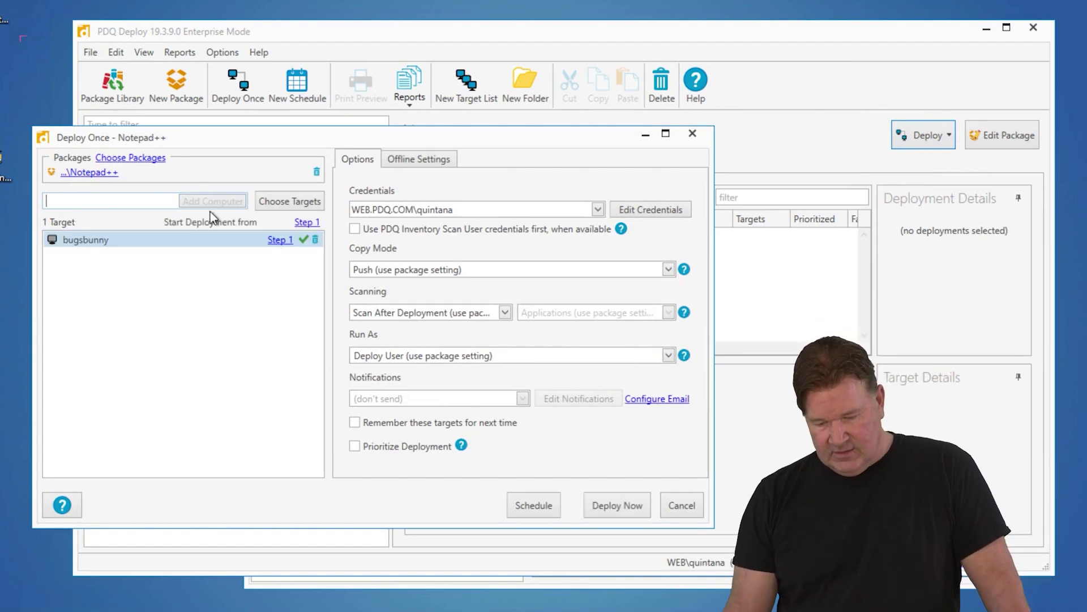
{"action": "left_click", "coordinate": [613, 508]}
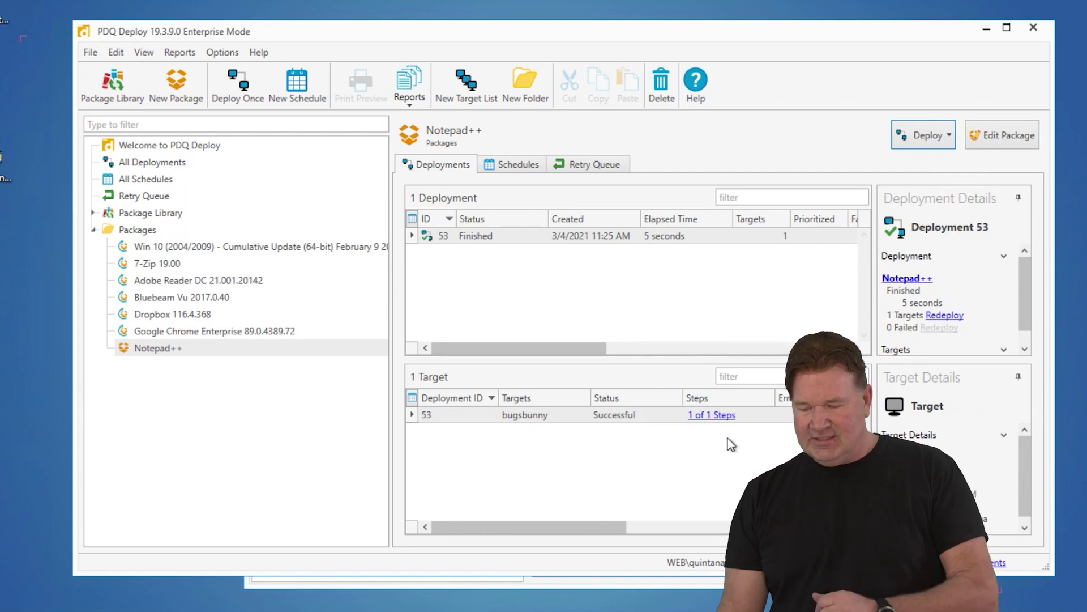
{"action": "left_click", "coordinate": [712, 415]}
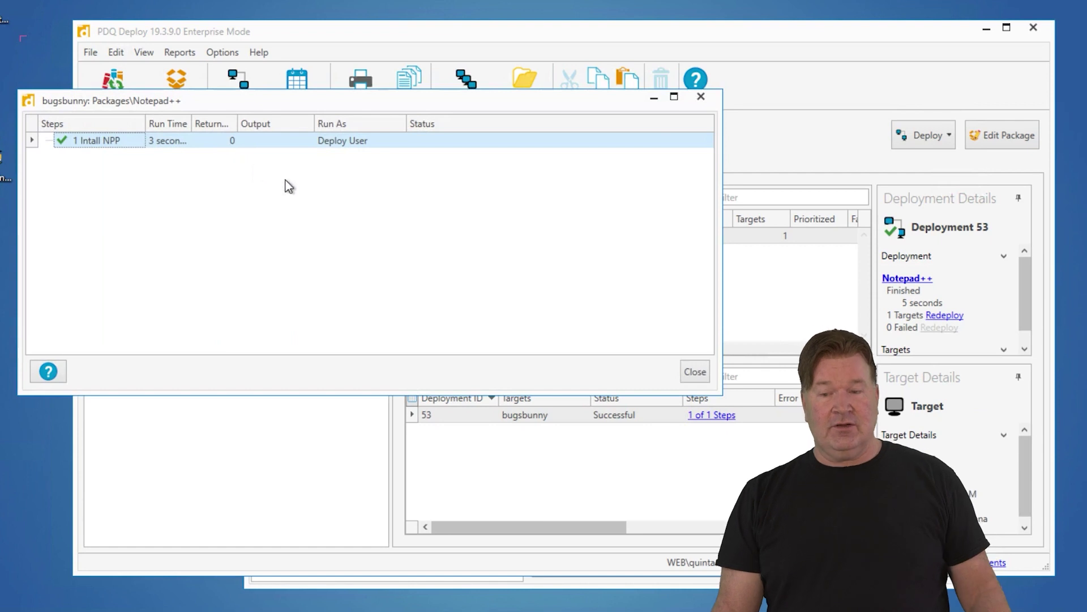
{"action": "left_click", "coordinate": [700, 98]}
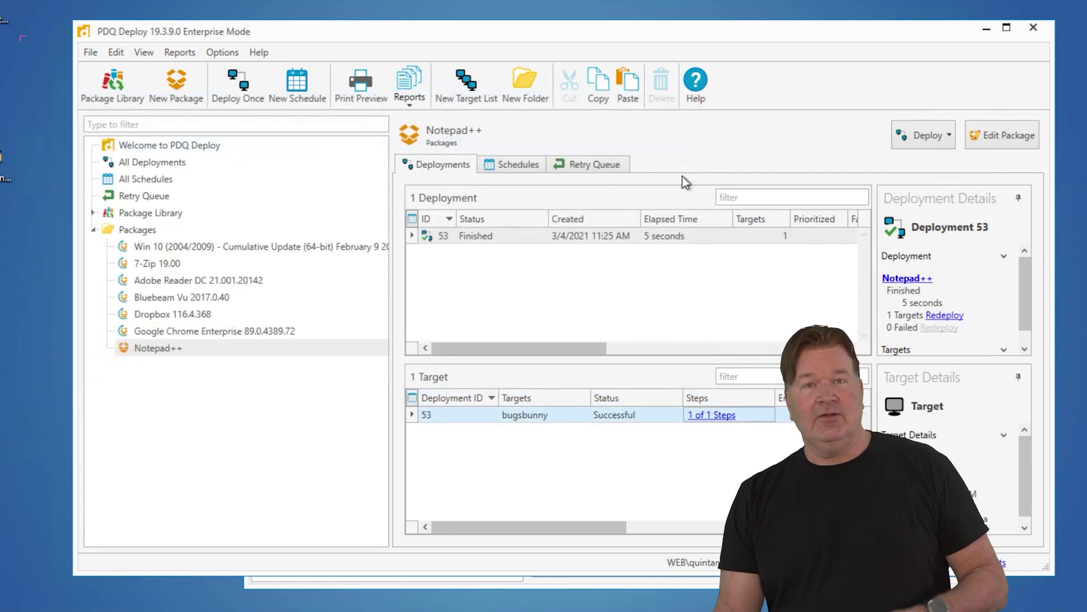